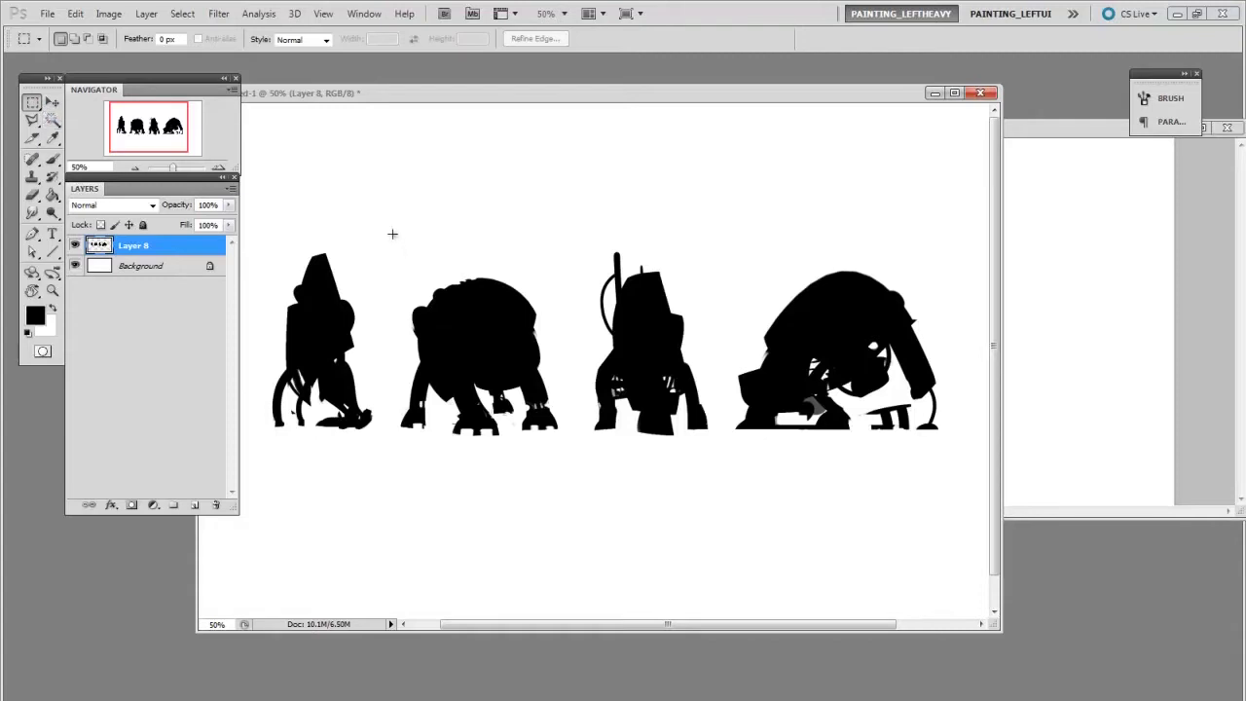
Drag a rectangular marquee around the rounded second of the four black robot silhouettes.
drag(545, 458, 560, 460)
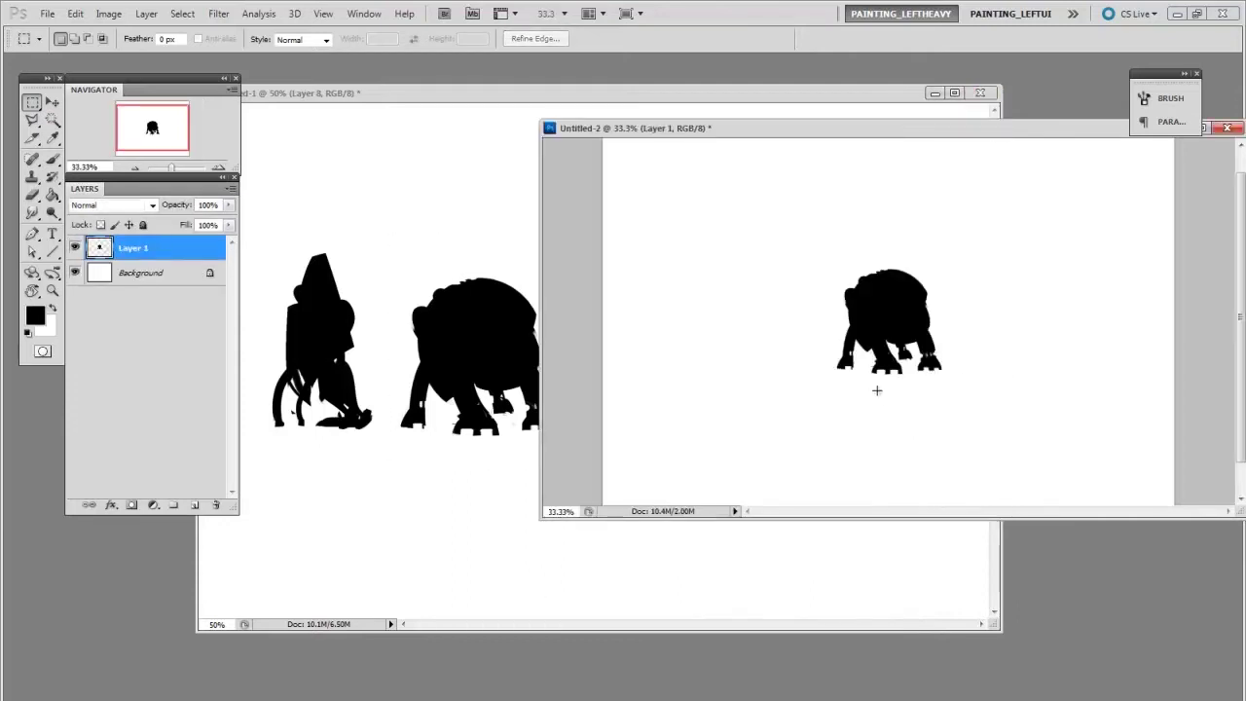
At 50% zoom, move the pasted rounded silhouette to the new page's upper left.
key(f)
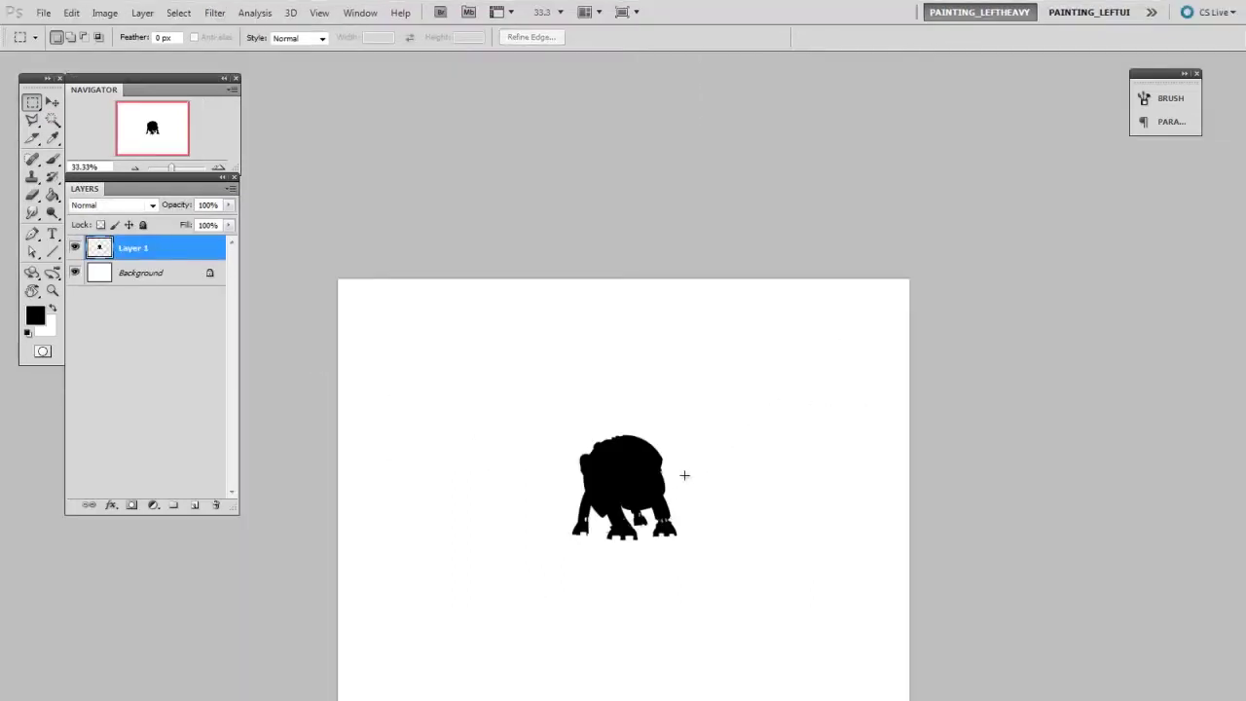
drag(631, 471, 572, 290)
key(ctrl+plus)
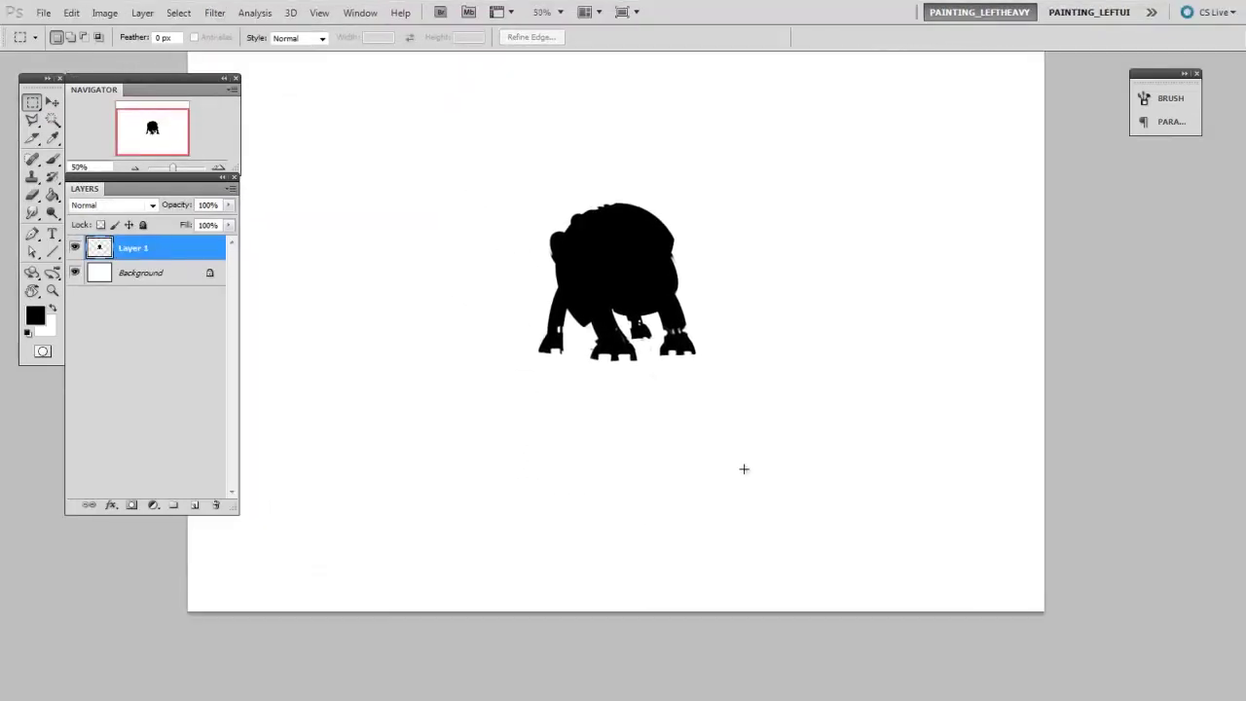
key(v)
drag(682, 334, 459, 302)
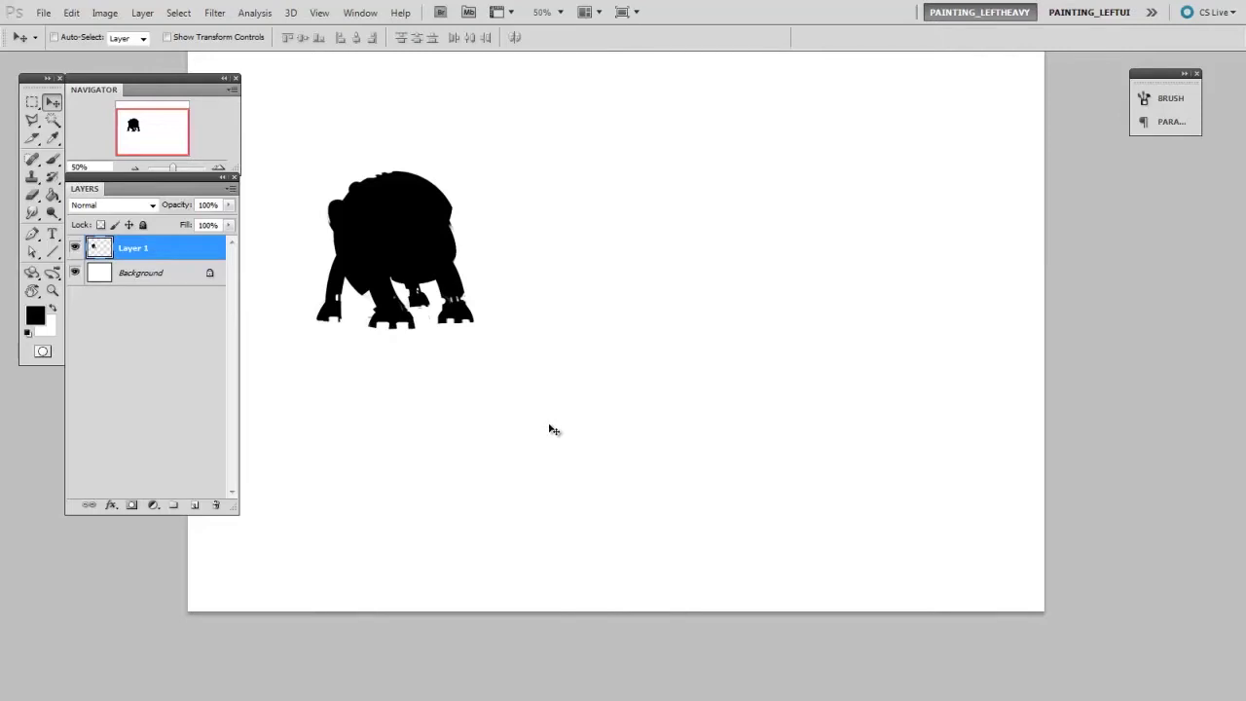
Alt-drag the silhouette into a row of four and merge them into one layer.
mouse_move(412, 295)
alt+mouse_down()
mouse_move(598, 295)
mouse_move(795, 317)
alt+mouse_up()
alt+drag(794, 317, 981, 316)
shift+click(159, 323)
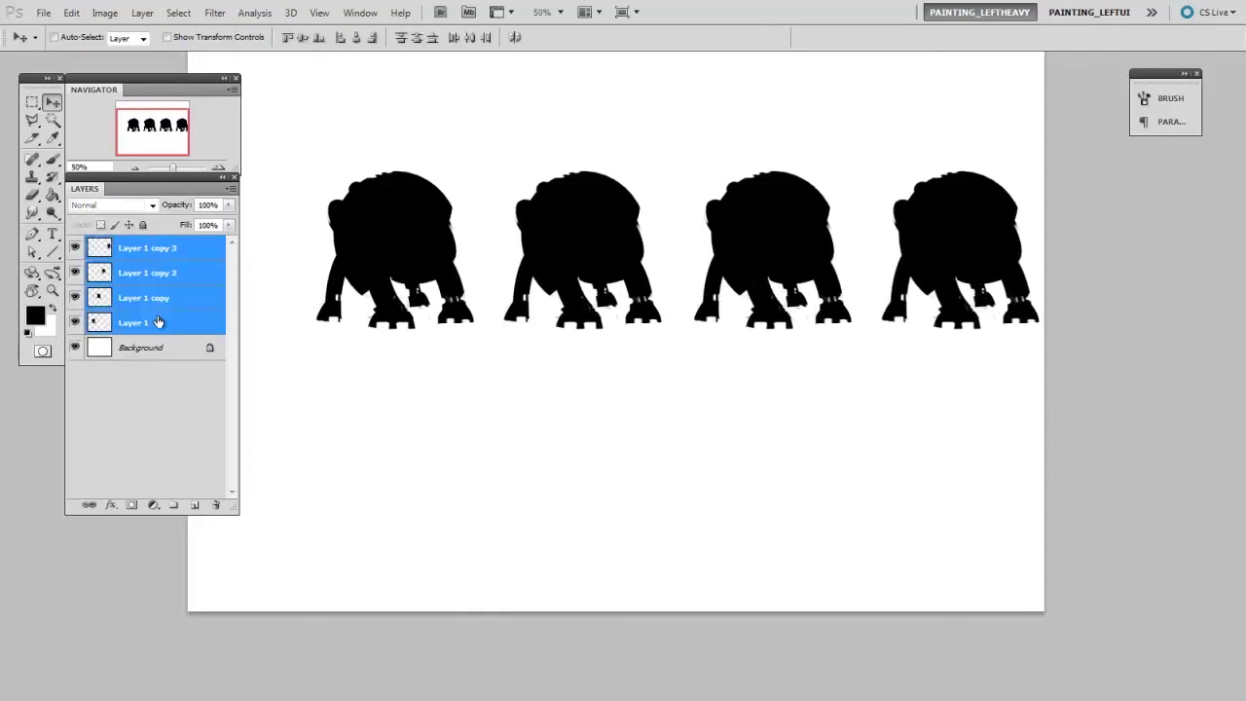
key(ctrl+e)
Duplicate the row into a second row below and merge both rows into one layer.
mouse_move(801, 286)
mouse_down()
mouse_move(753, 234)
mouse_move(755, 421)
mouse_up()
shift+click(160, 275)
key(ctrl+e)
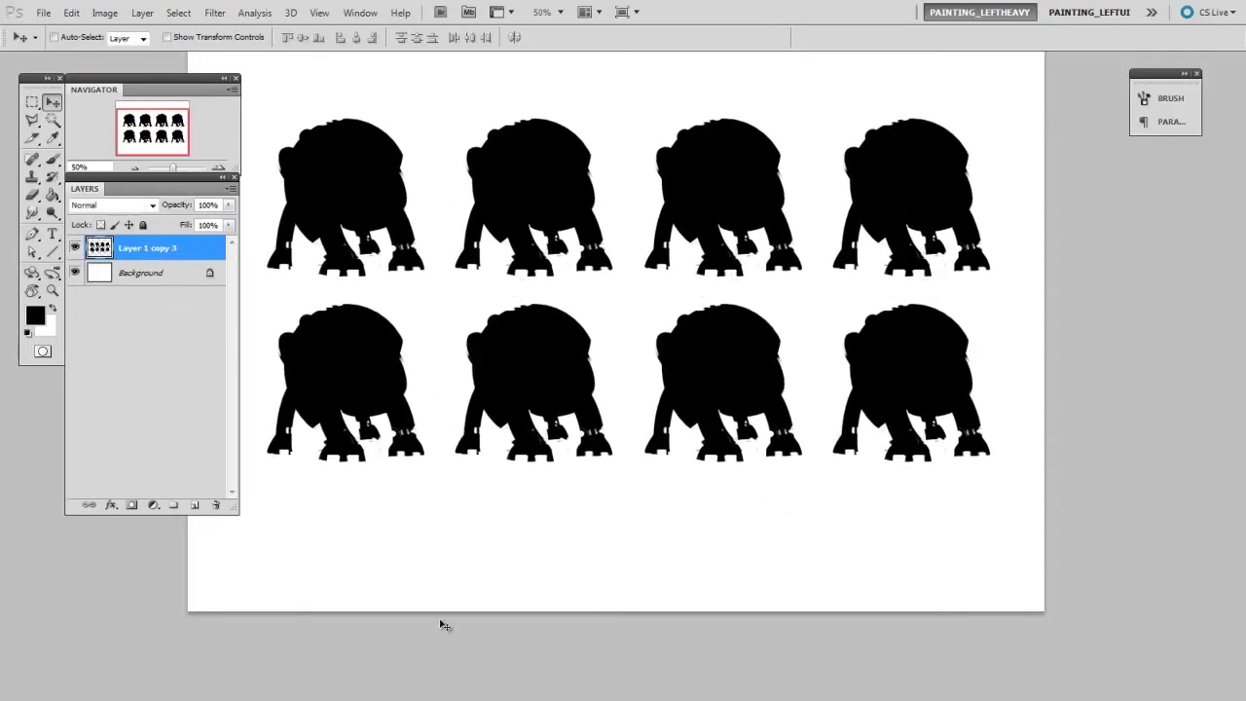
Create Group 1 with a layer mask made from the silhouette shapes.
ctrl+click(100, 249)
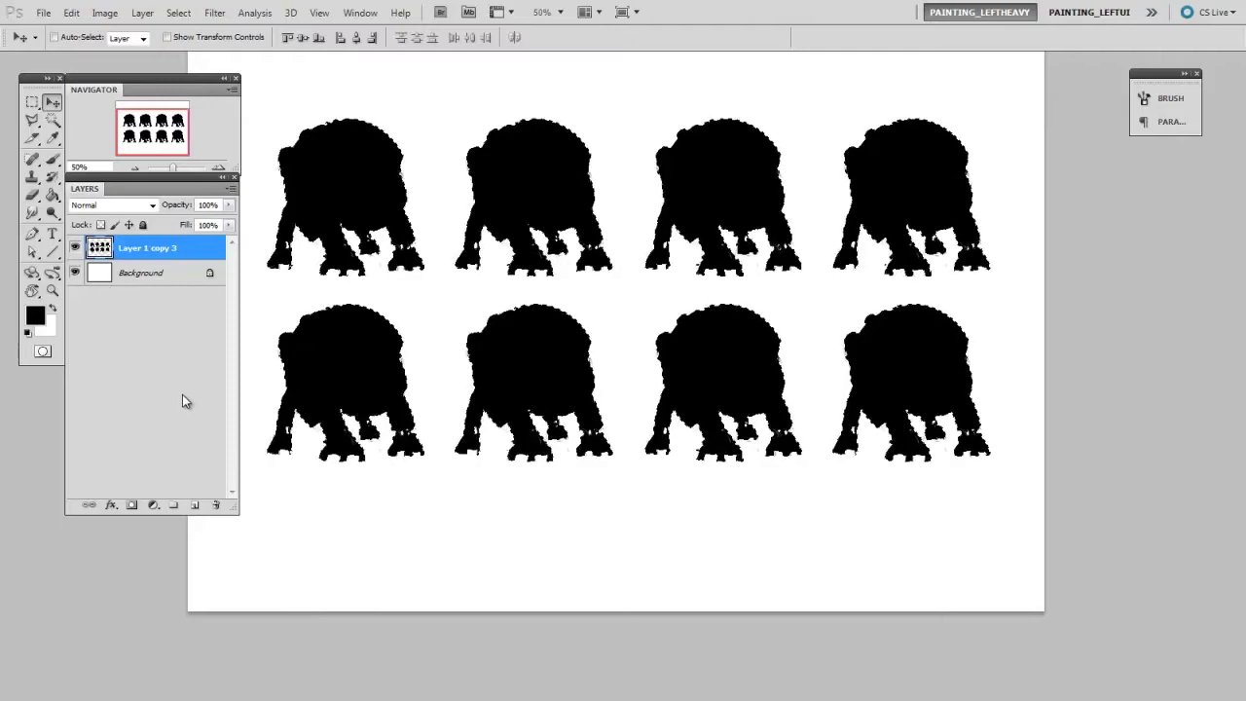
click(174, 505)
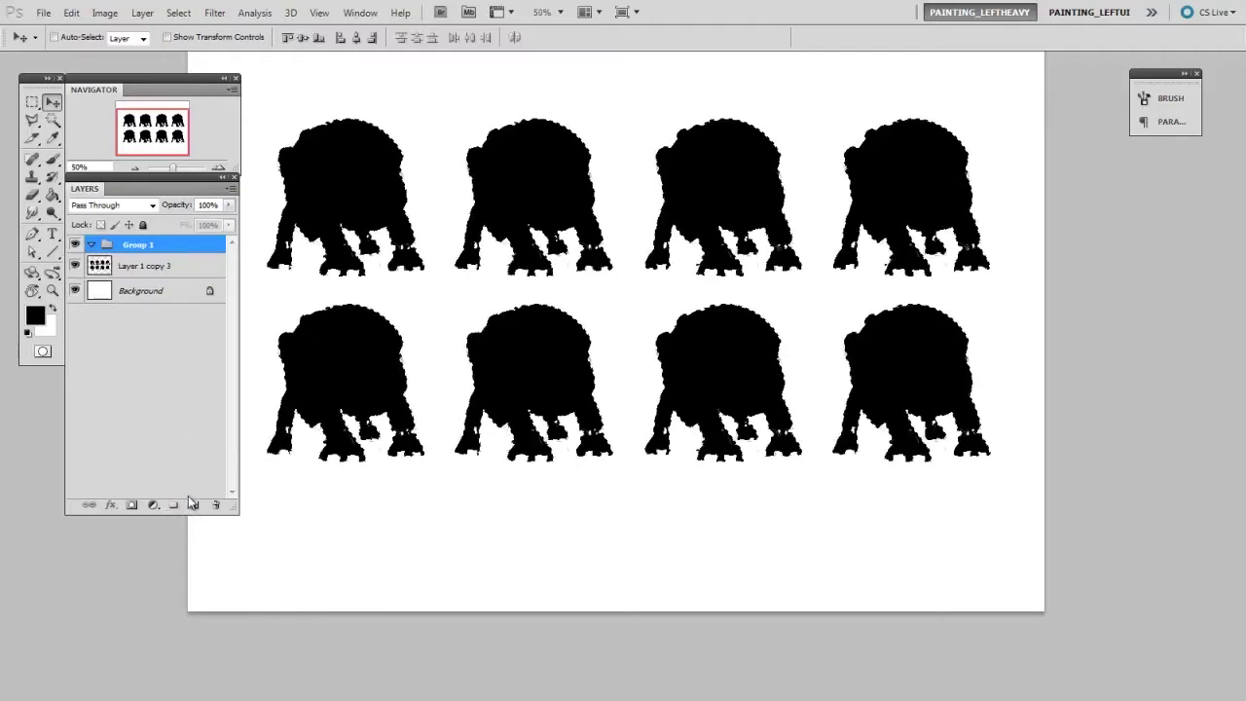
click(131, 504)
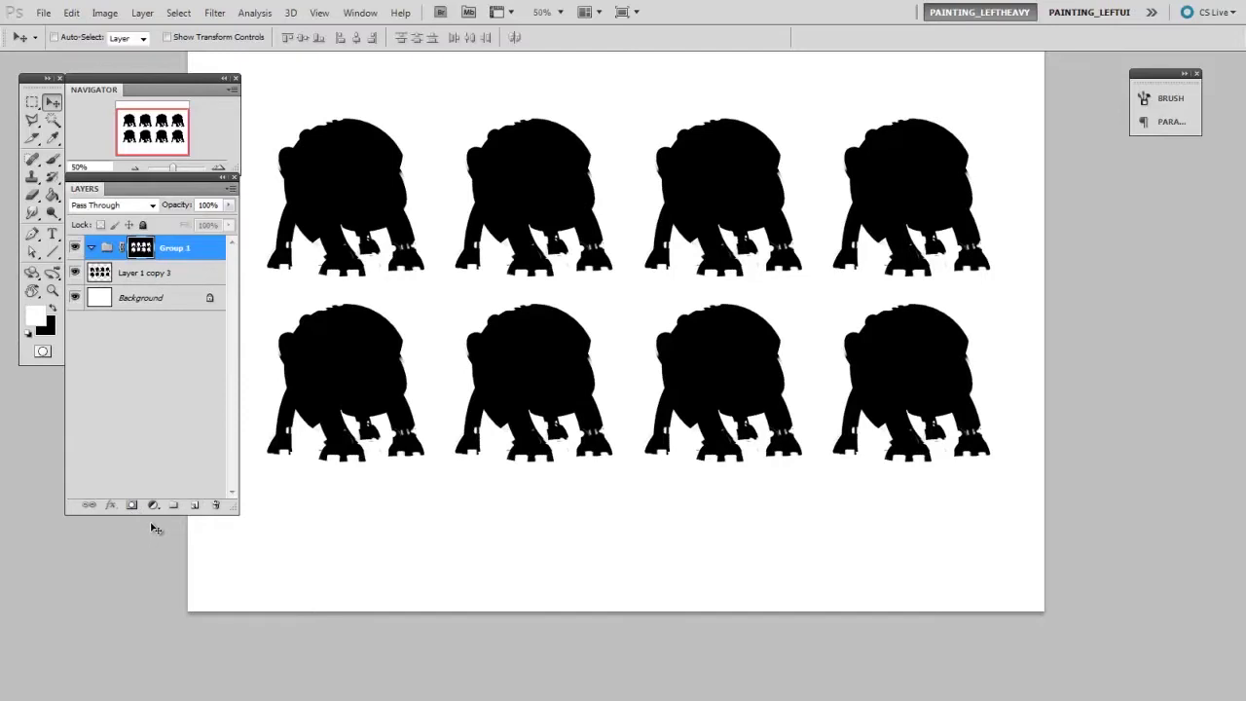
Move the merged silhouettes layer into Group 1 and add an empty layer above it.
click(158, 277)
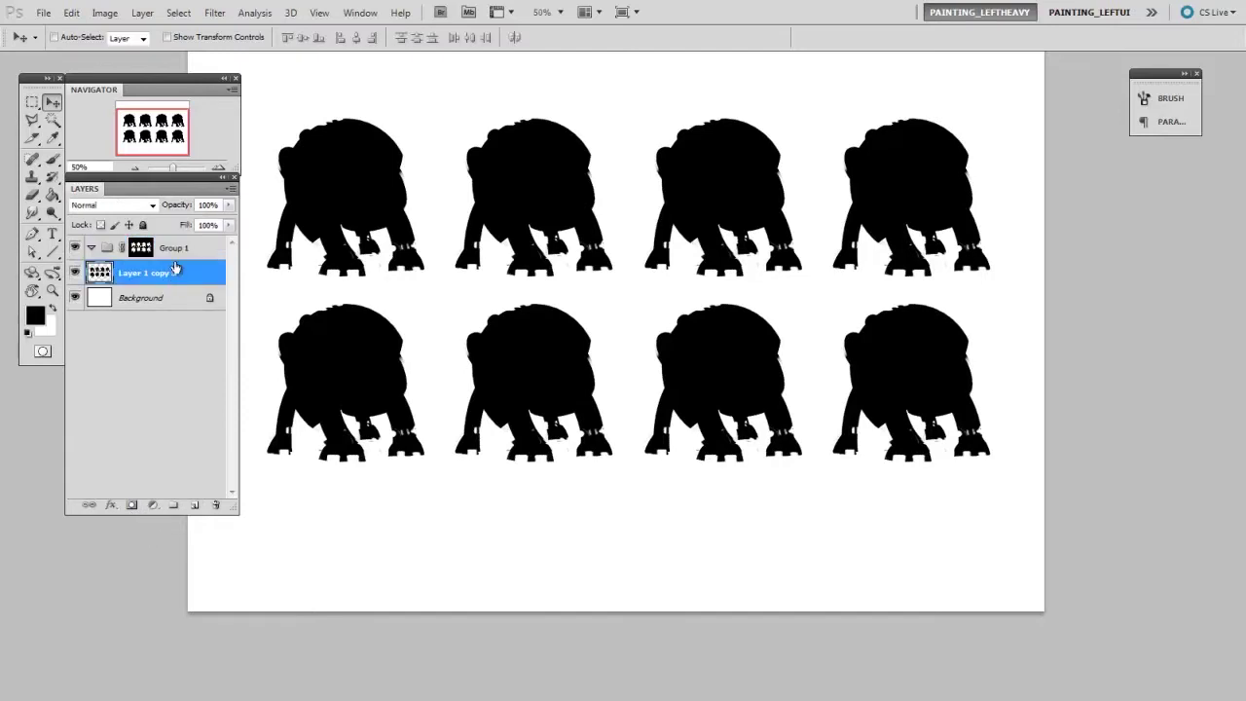
double_click(161, 274)
drag(173, 272, 174, 249)
click(173, 248)
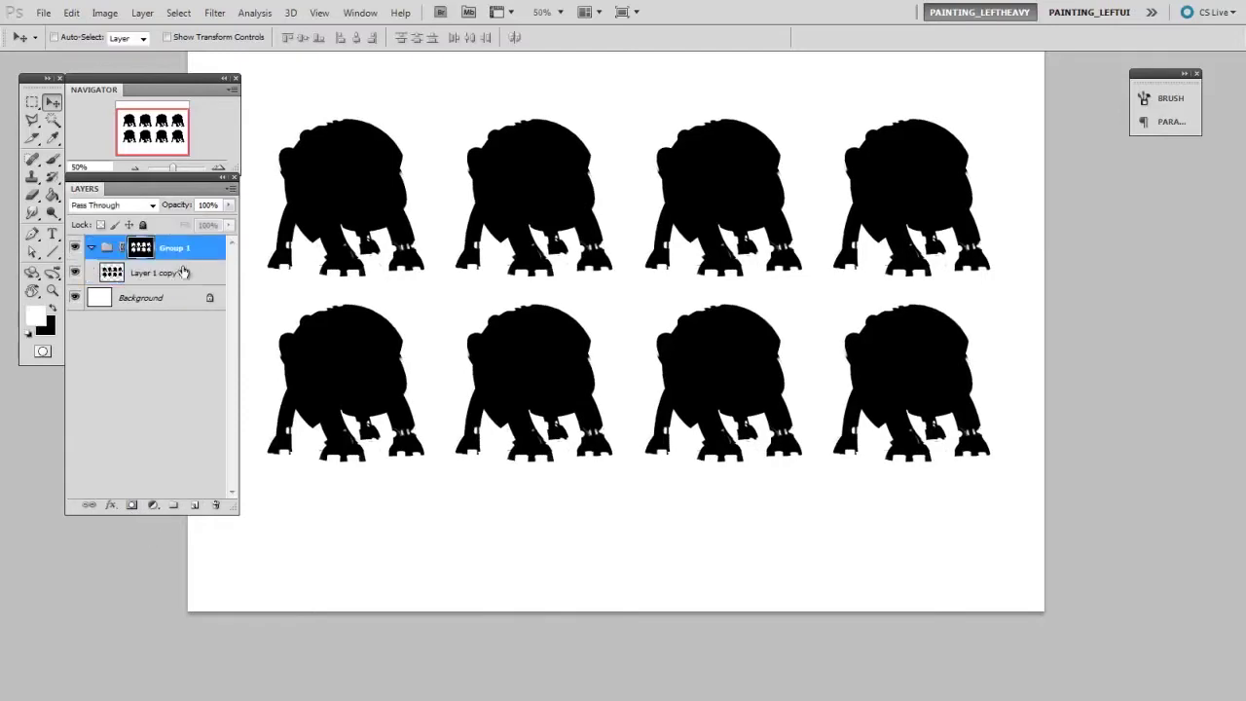
key(ctrl+shift+alt+n)
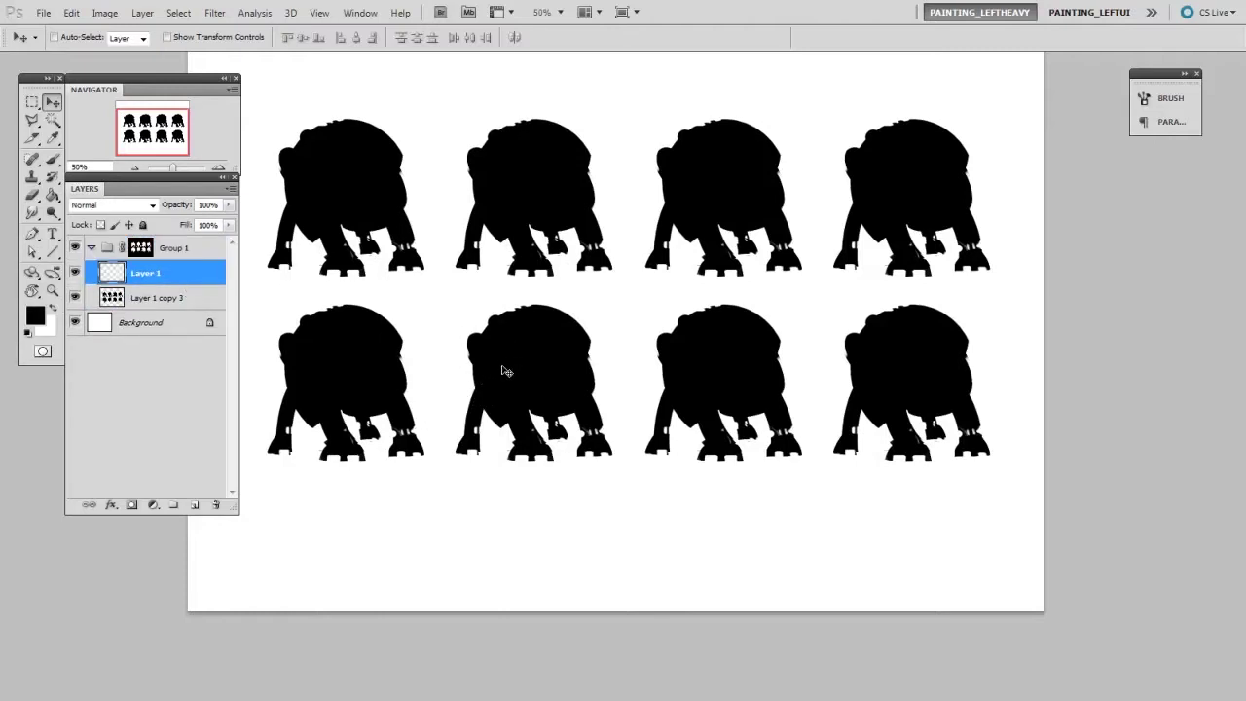
Add a test layer and set a 45 px brush with red (R 237, G 72, B 72).
key(ctrl+shift+alt+n)
key(b)
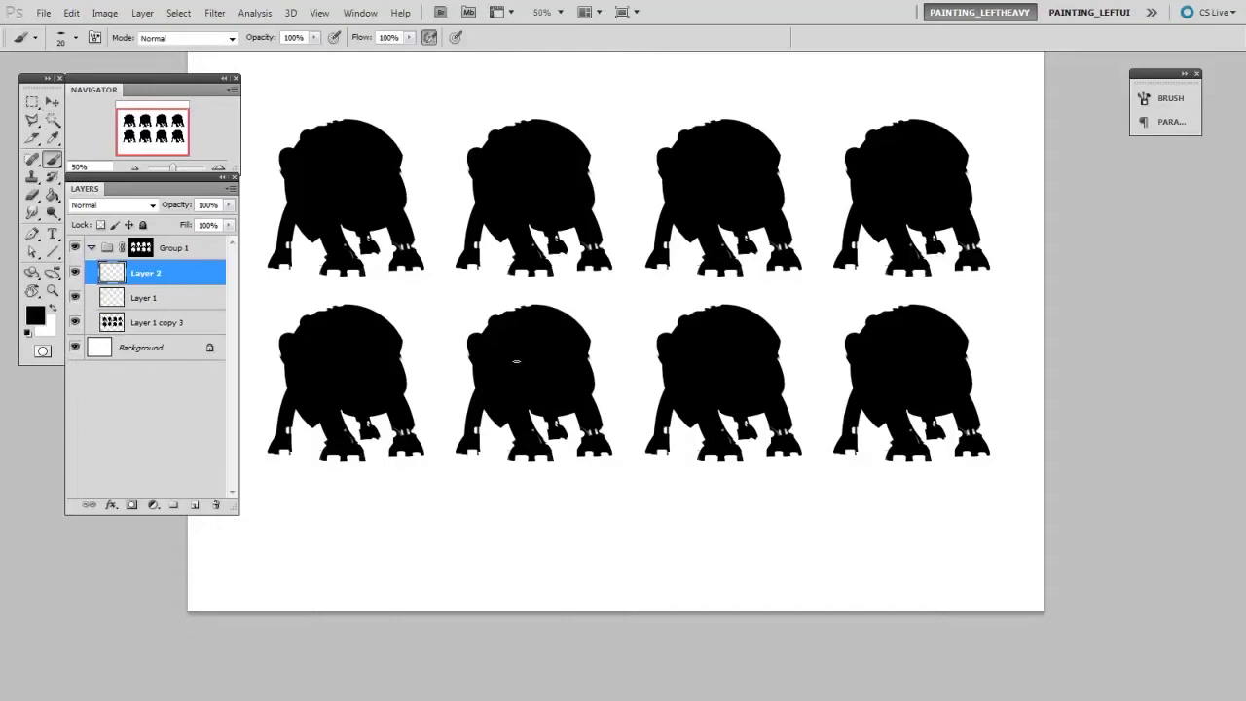
right_click(509, 362)
key(Escape)
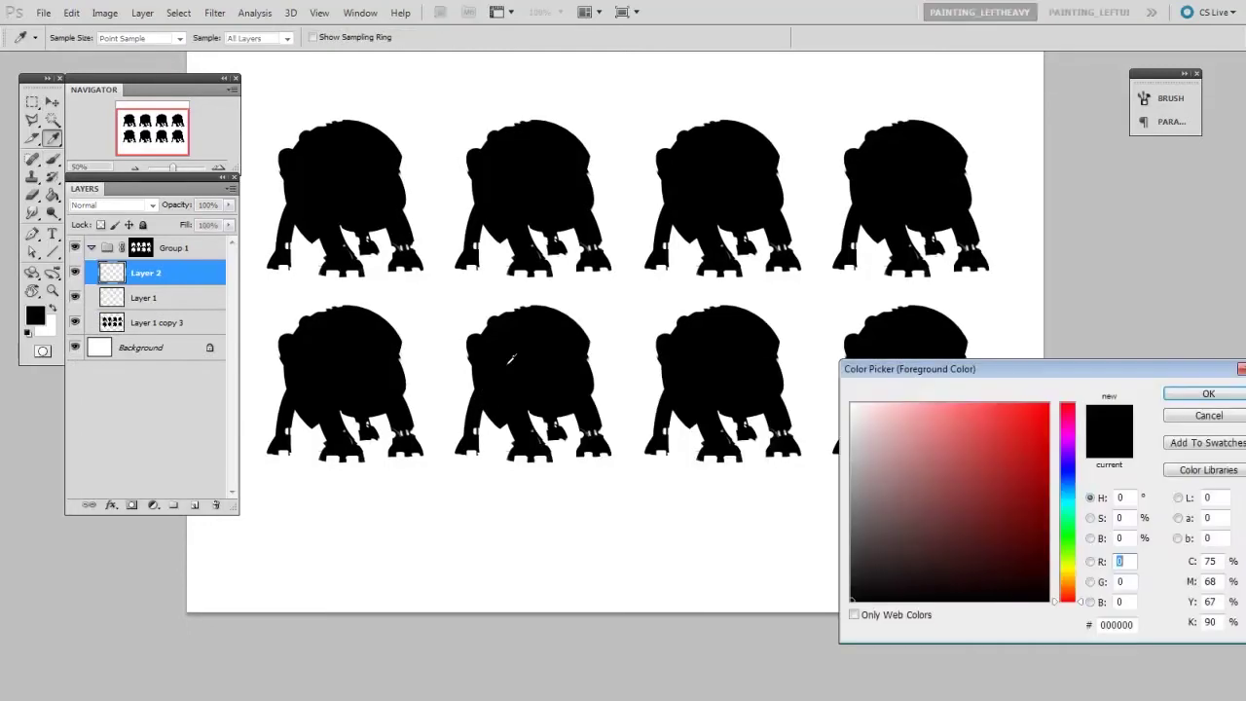
click(983, 416)
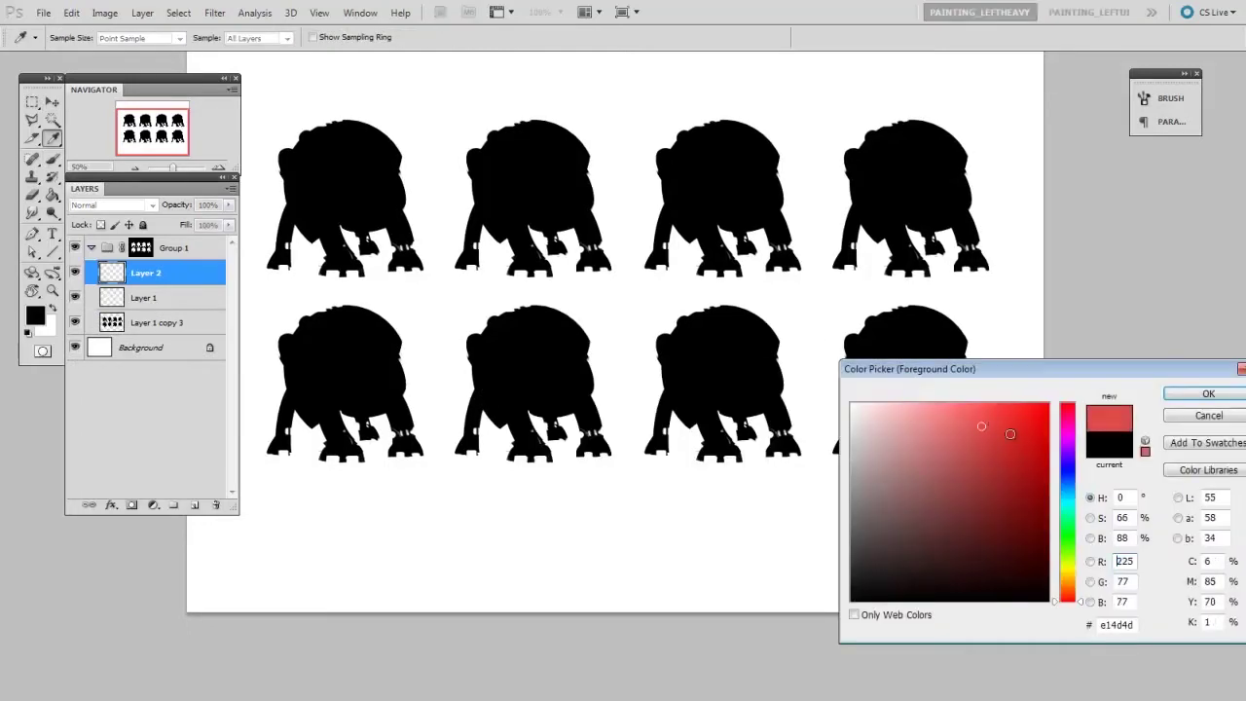
click(1170, 393)
key(])
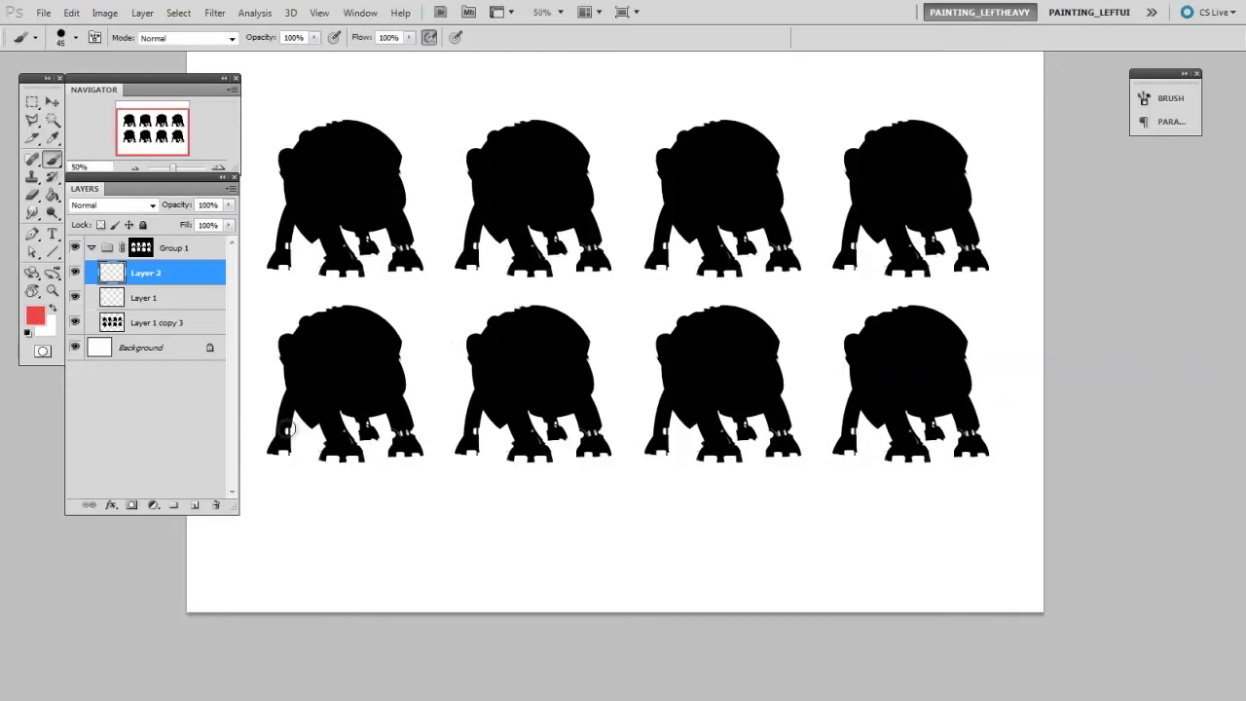
Paint red test stripes across all eight robots, then delete the test layer.
drag(284, 429, 333, 311)
drag(345, 273, 399, 191)
click(507, 134)
drag(465, 226, 511, 126)
drag(397, 341, 370, 456)
drag(677, 238, 755, 121)
drag(852, 180, 891, 238)
drag(769, 341, 715, 453)
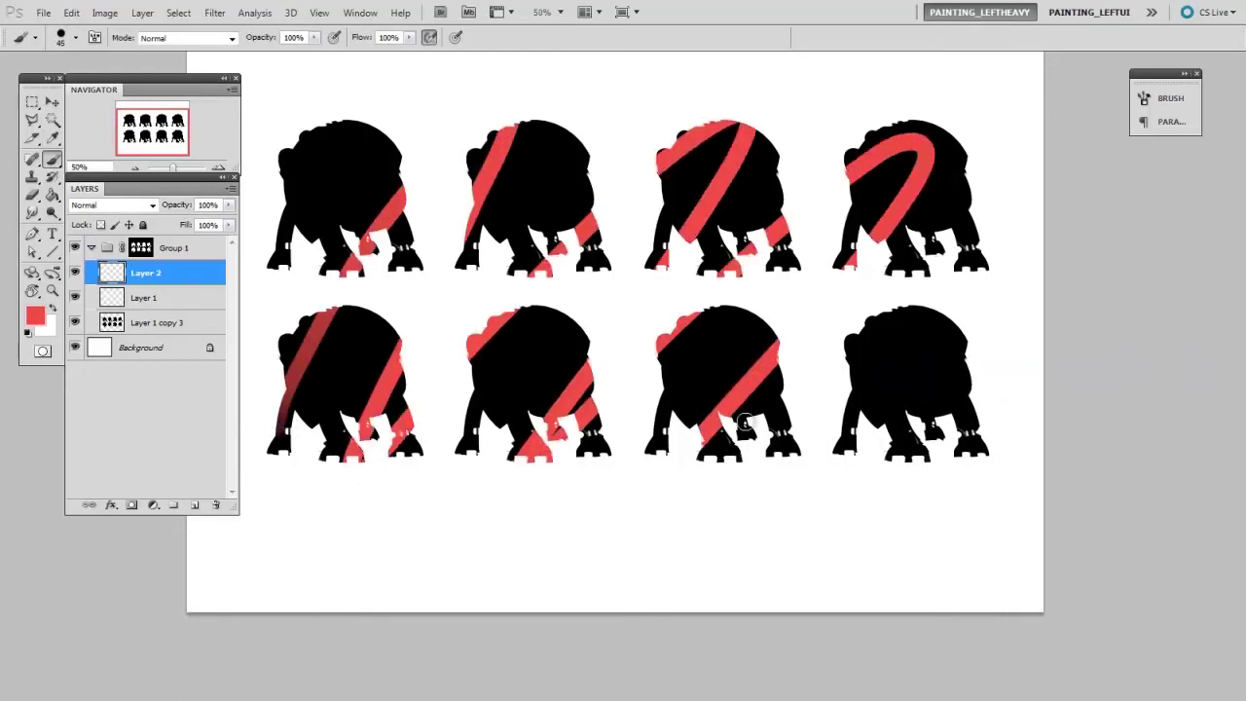
mouse_move(964, 335)
mouse_down()
mouse_move(873, 449)
mouse_move(974, 450)
mouse_up()
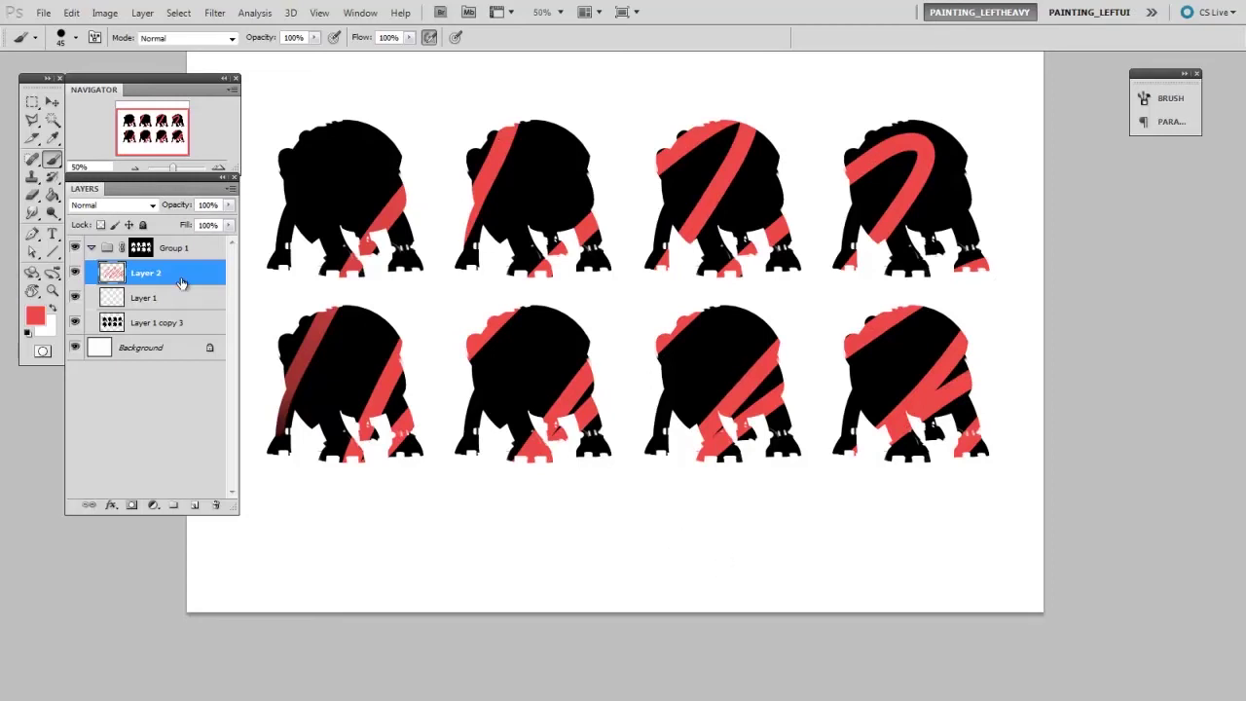
drag(184, 283, 217, 504)
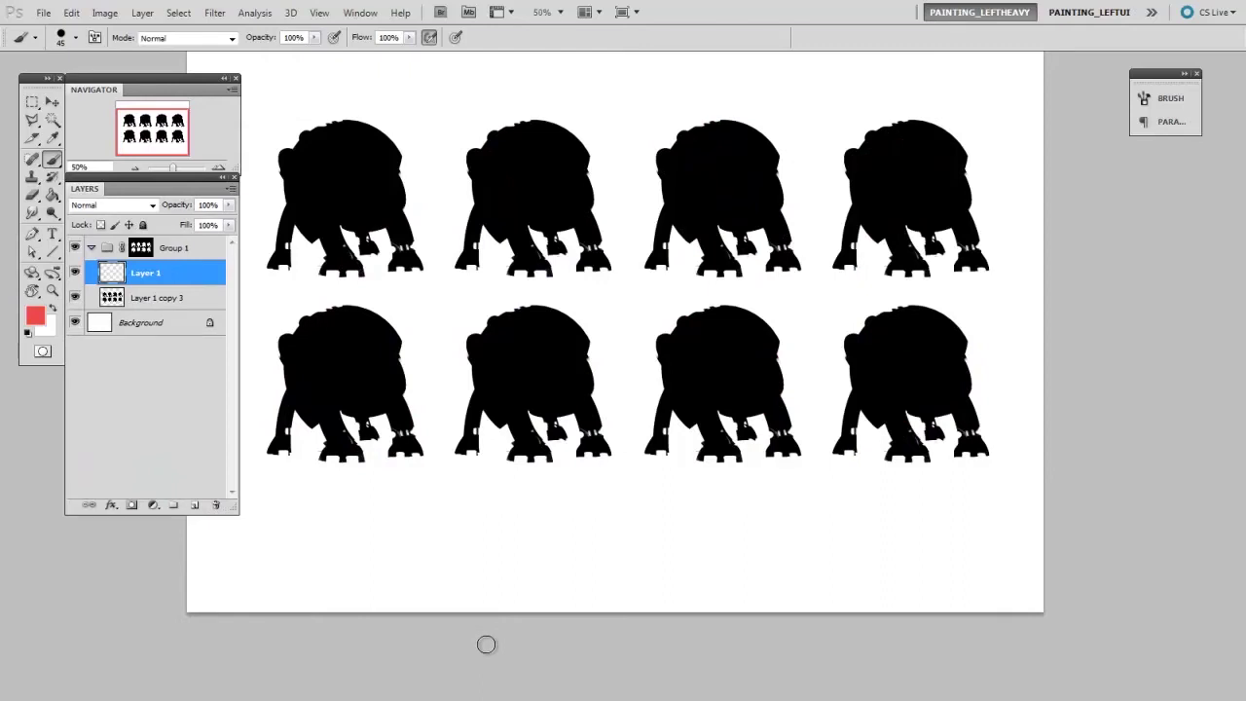
Set the paint colour to mid grey and paint grey bands down the first robot's left side.
key(F12)
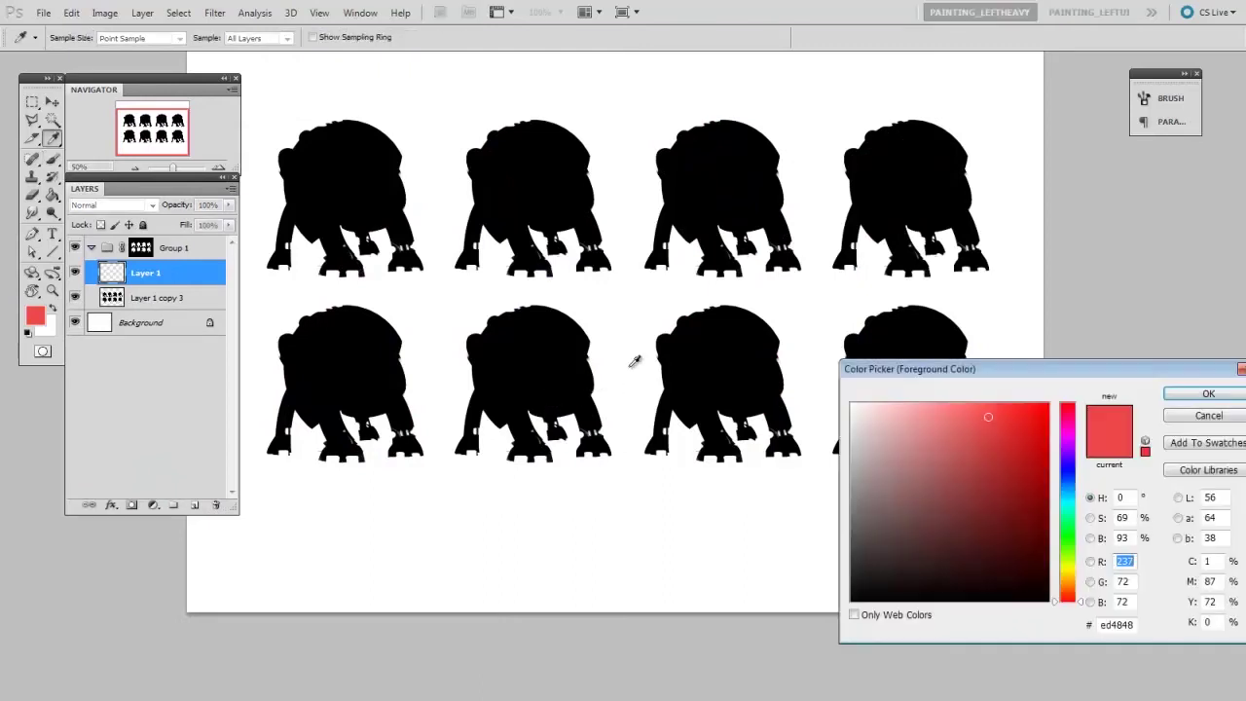
drag(873, 451, 830, 464)
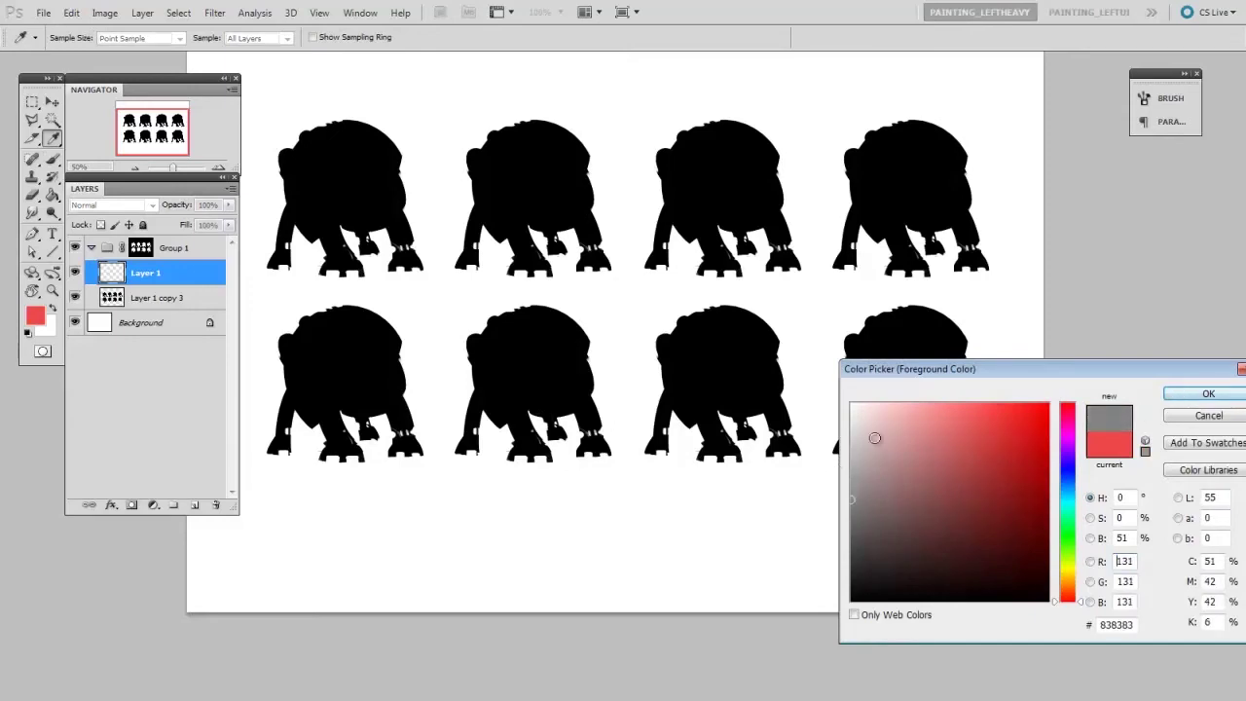
click(1208, 393)
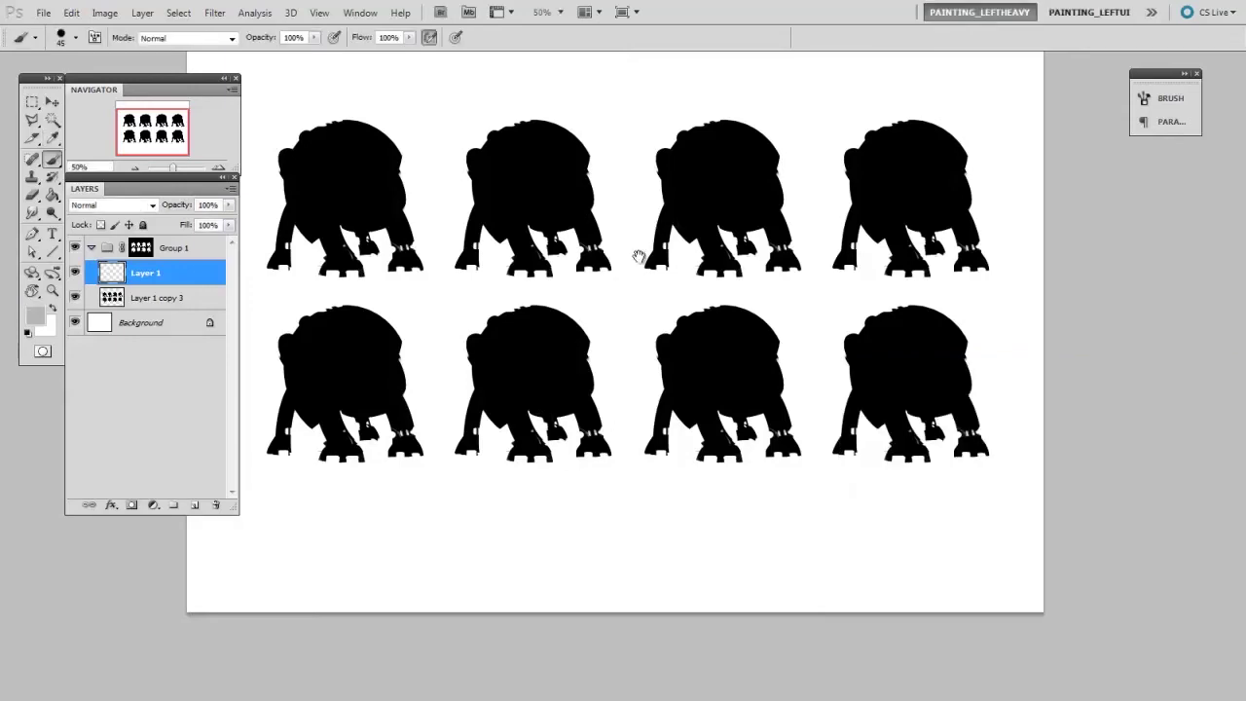
drag(640, 256, 709, 325)
key(ctrl+plus)
drag(484, 204, 520, 341)
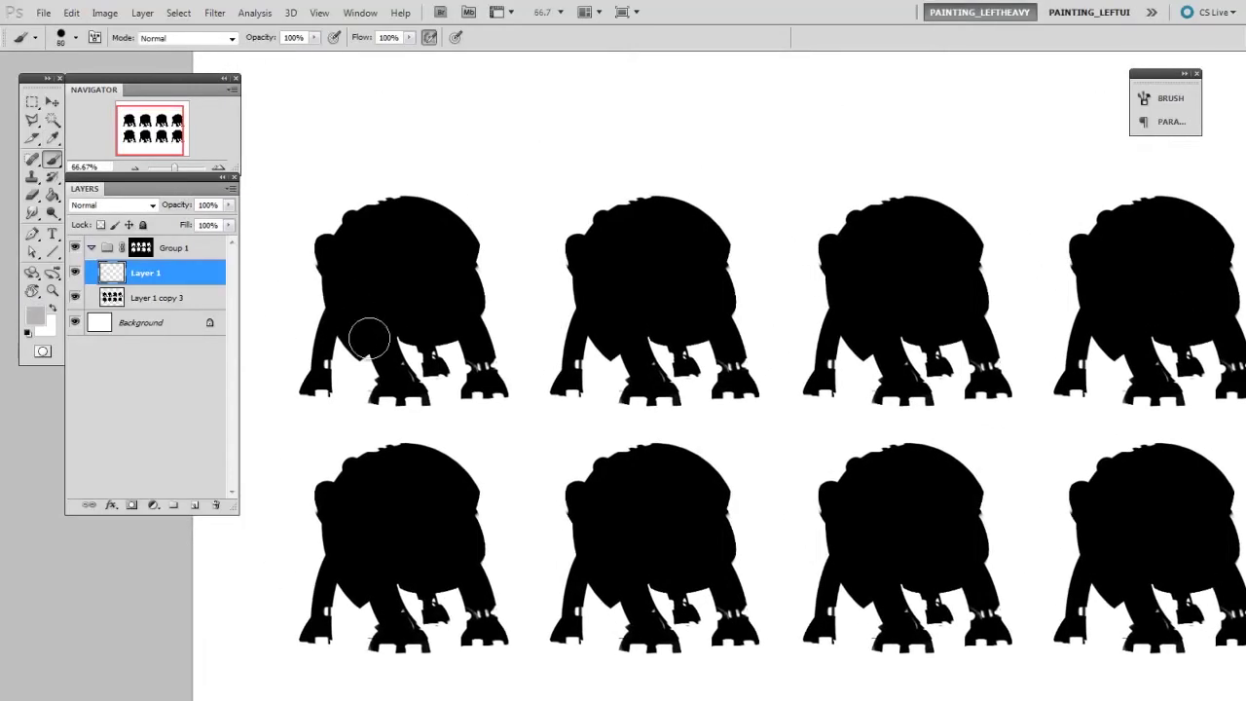
drag(364, 334, 414, 394)
drag(341, 251, 389, 384)
drag(350, 209, 385, 280)
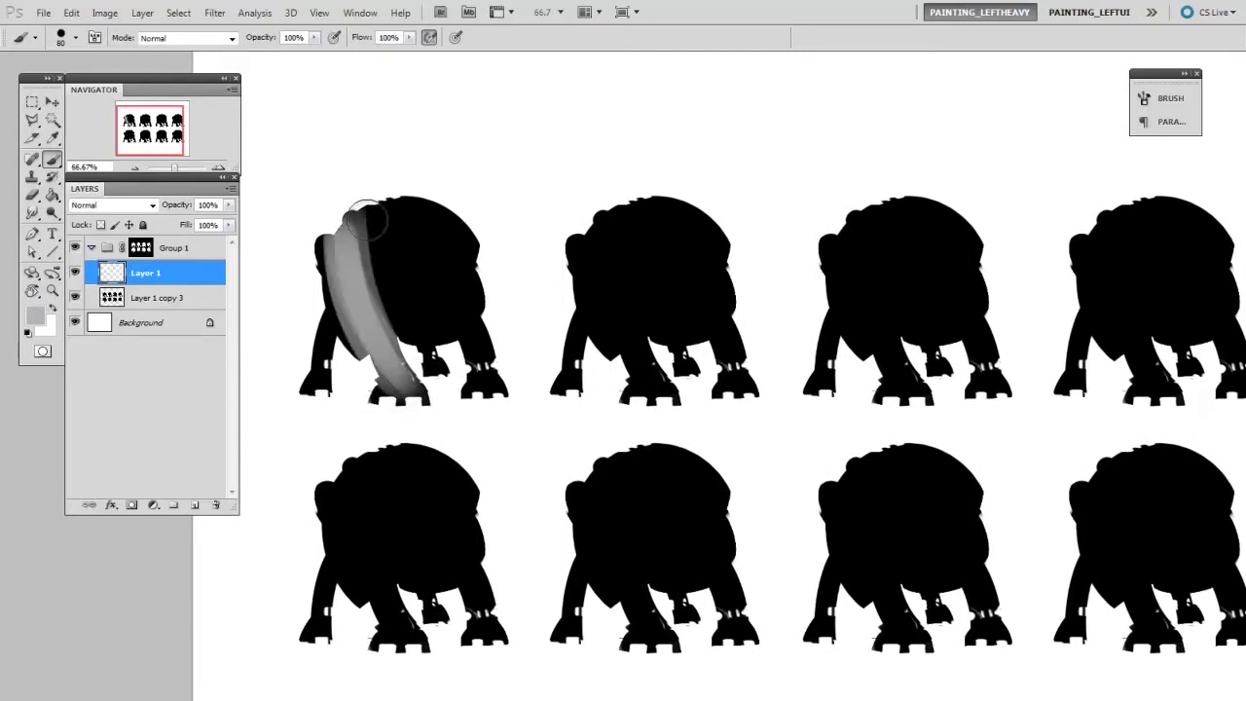
Paint the first robot's right side and light grey centre, then erase a dark band around it.
right_click(381, 279)
key(Escape)
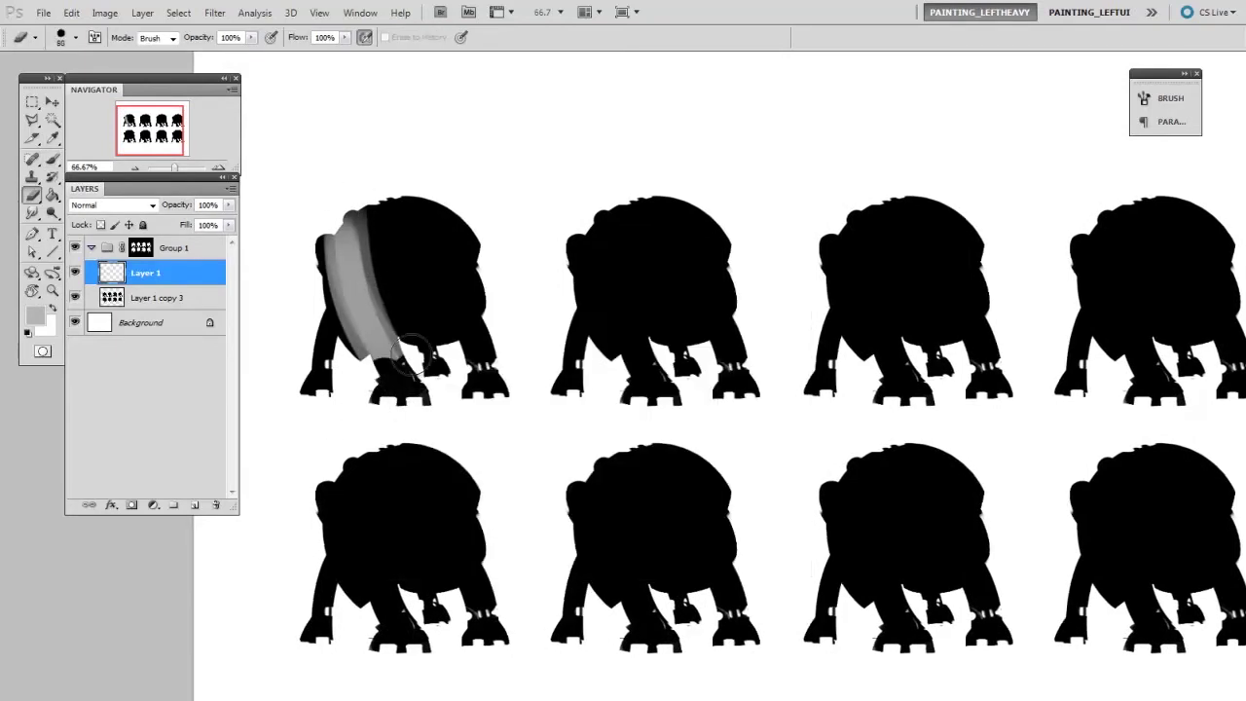
key(b)
drag(460, 222, 483, 364)
key(e)
drag(430, 208, 443, 350)
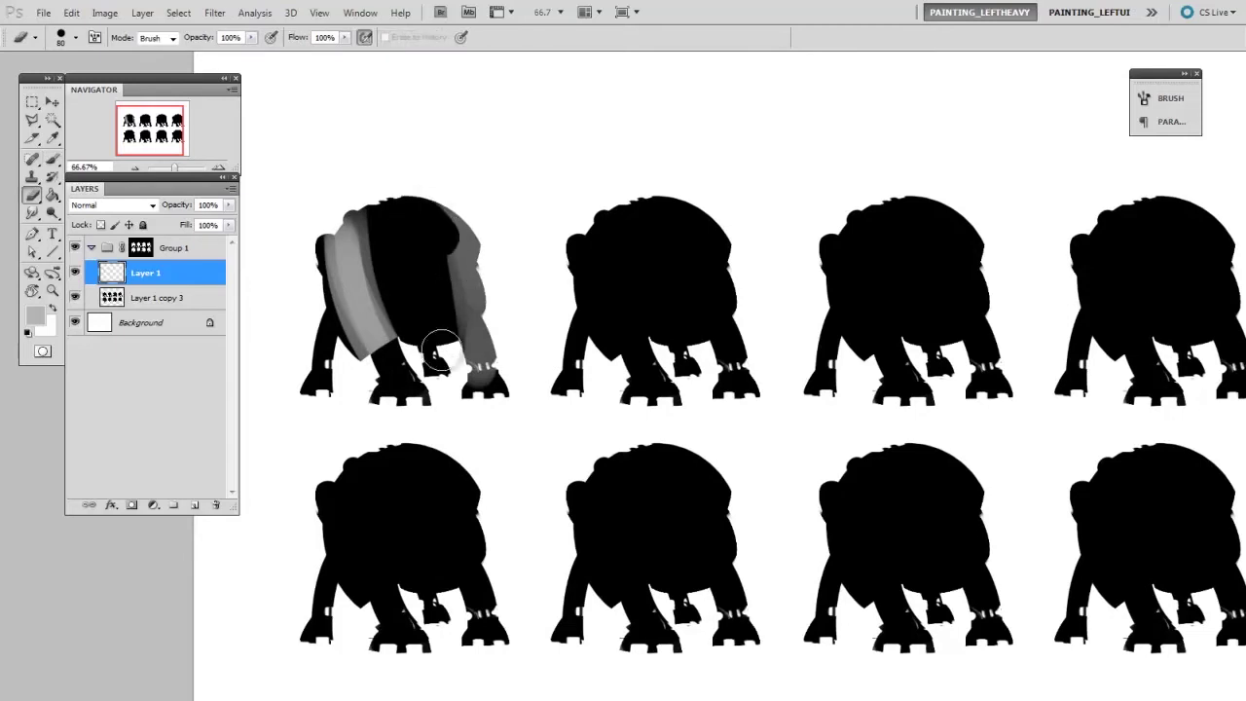
key(b)
mouse_move(433, 296)
mouse_down()
mouse_move(439, 273)
mouse_move(418, 278)
mouse_up()
key(e)
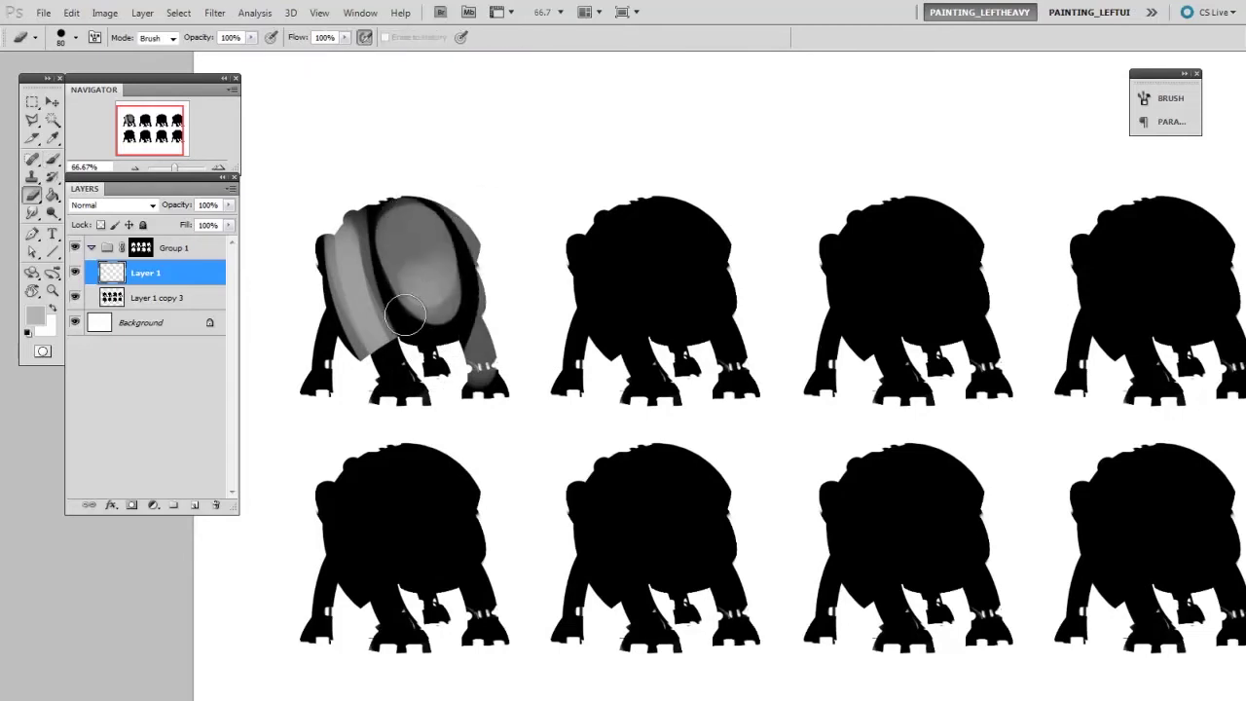
drag(390, 233, 451, 335)
key(bracketleft)
key(bracketleft)
key(bracketleft)
drag(378, 195, 363, 249)
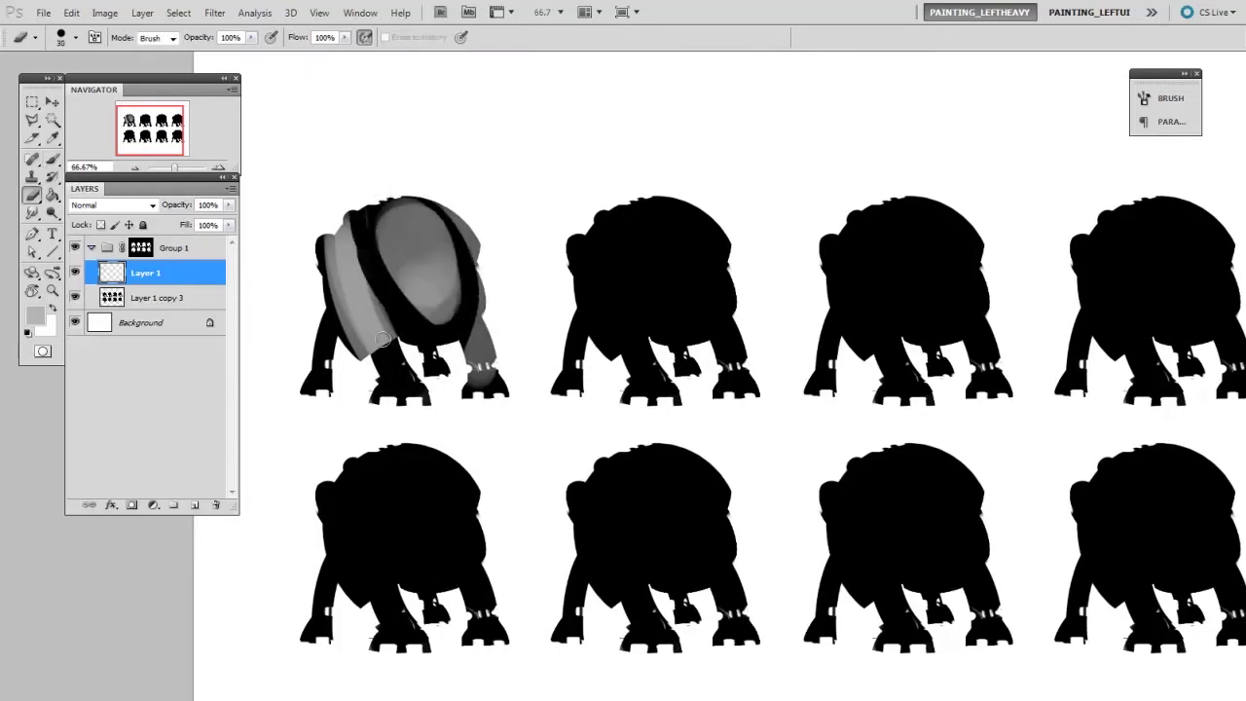
mouse_move(368, 374)
mouse_down()
mouse_move(403, 340)
mouse_move(414, 404)
mouse_up()
With a size-20 eraser, cut a dark band across the first robot's left leg.
key(b)
key(e)
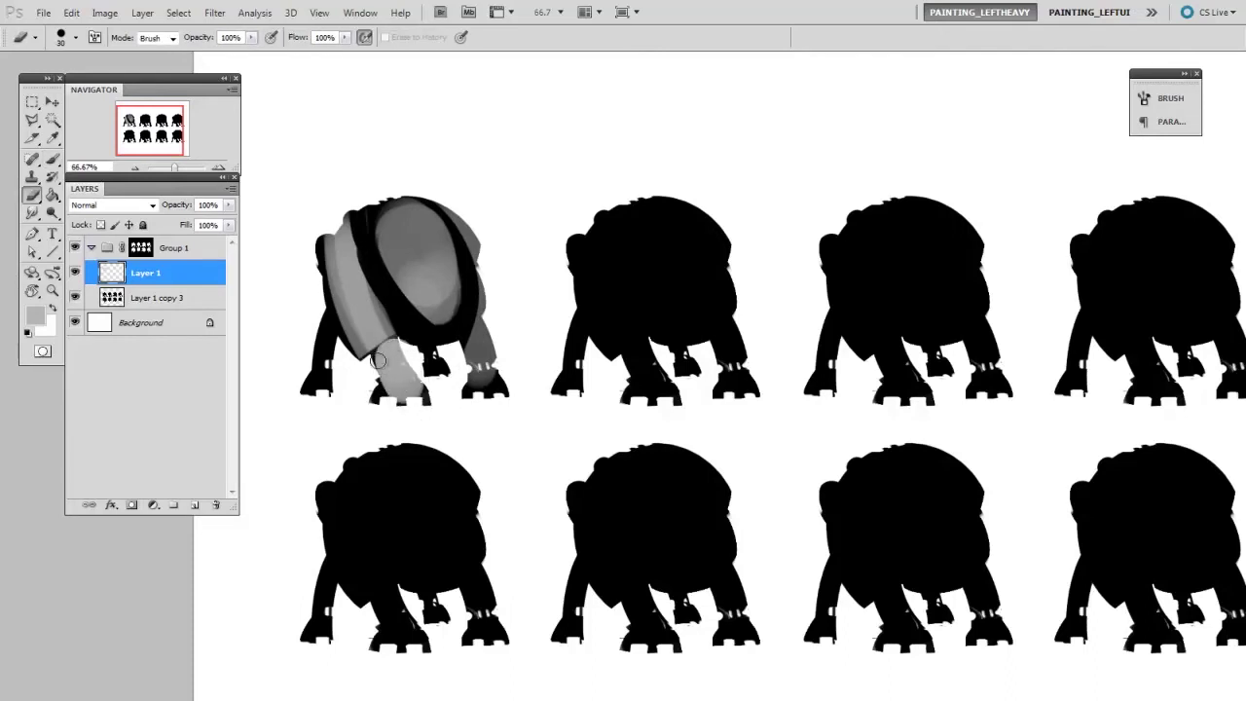
key(bracketleft)
mouse_move(401, 339)
mouse_down()
mouse_move(360, 367)
mouse_move(404, 341)
mouse_up()
drag(380, 401, 506, 390)
Paint a large grey arc over the second robot and carve its black centre and ring.
key(b)
mouse_move(649, 298)
mouse_down()
mouse_move(704, 244)
mouse_move(735, 411)
mouse_up()
key(e)
key(bracketright)
key(bracketright)
key(bracketright)
mouse_move(705, 311)
mouse_down()
mouse_move(676, 303)
mouse_move(710, 283)
mouse_move(720, 314)
mouse_move(700, 278)
mouse_up()
key(b)
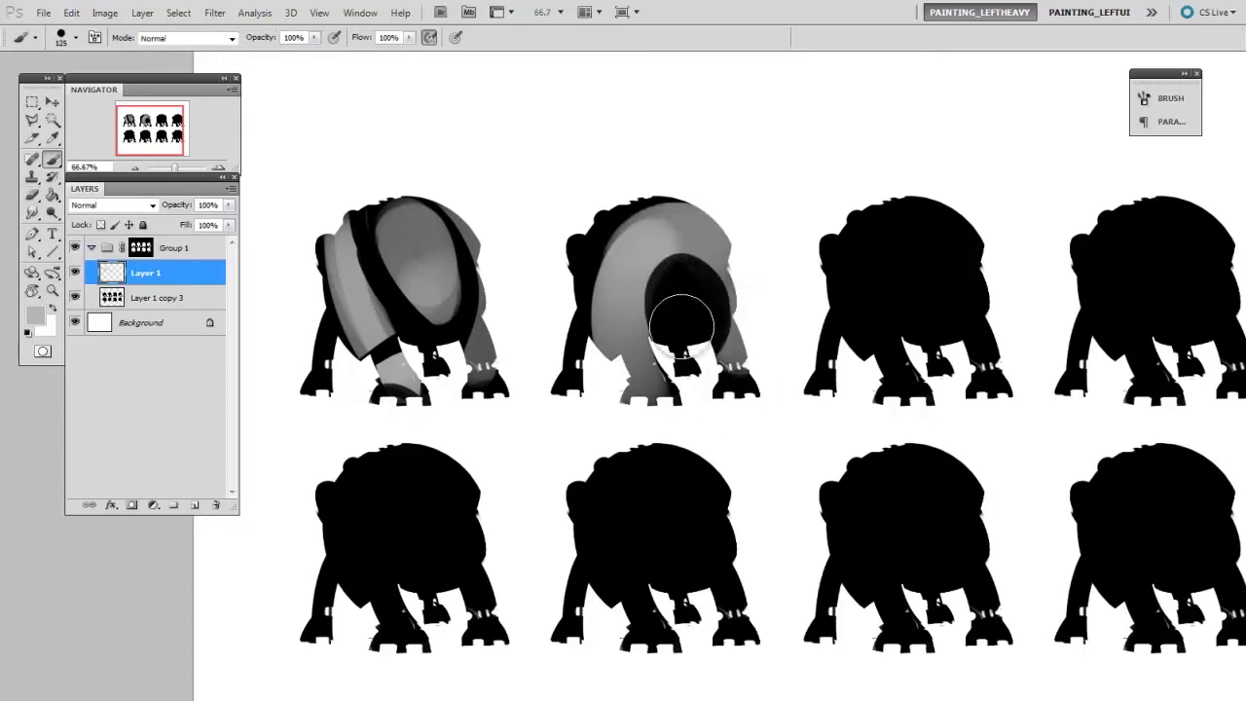
key(bracketleft)
key(bracketleft)
mouse_move(667, 328)
mouse_down()
mouse_move(701, 306)
mouse_move(687, 328)
mouse_move(671, 314)
mouse_up()
key(e)
key(bracketleft)
key(bracketleft)
drag(670, 255, 691, 275)
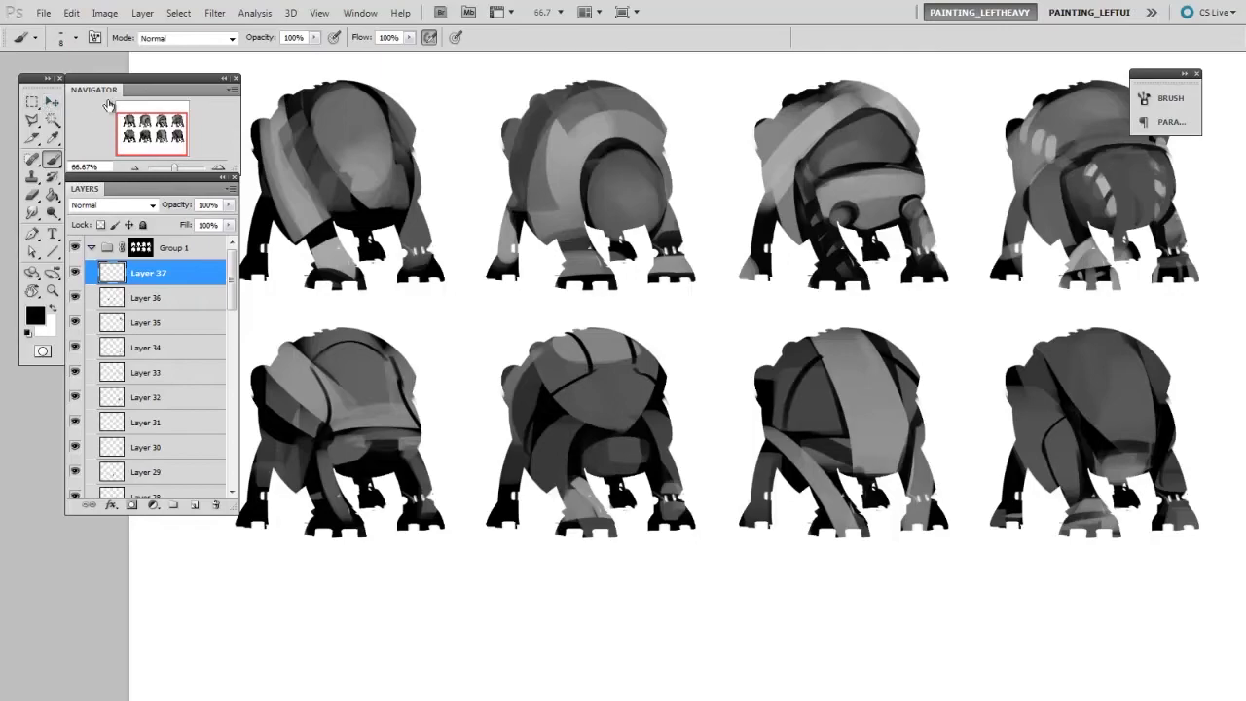
Load the Group 1 mask selection, intersect it with the middle-column robots, and add a new layer.
ctrl+click(144, 249)
click(34, 102)
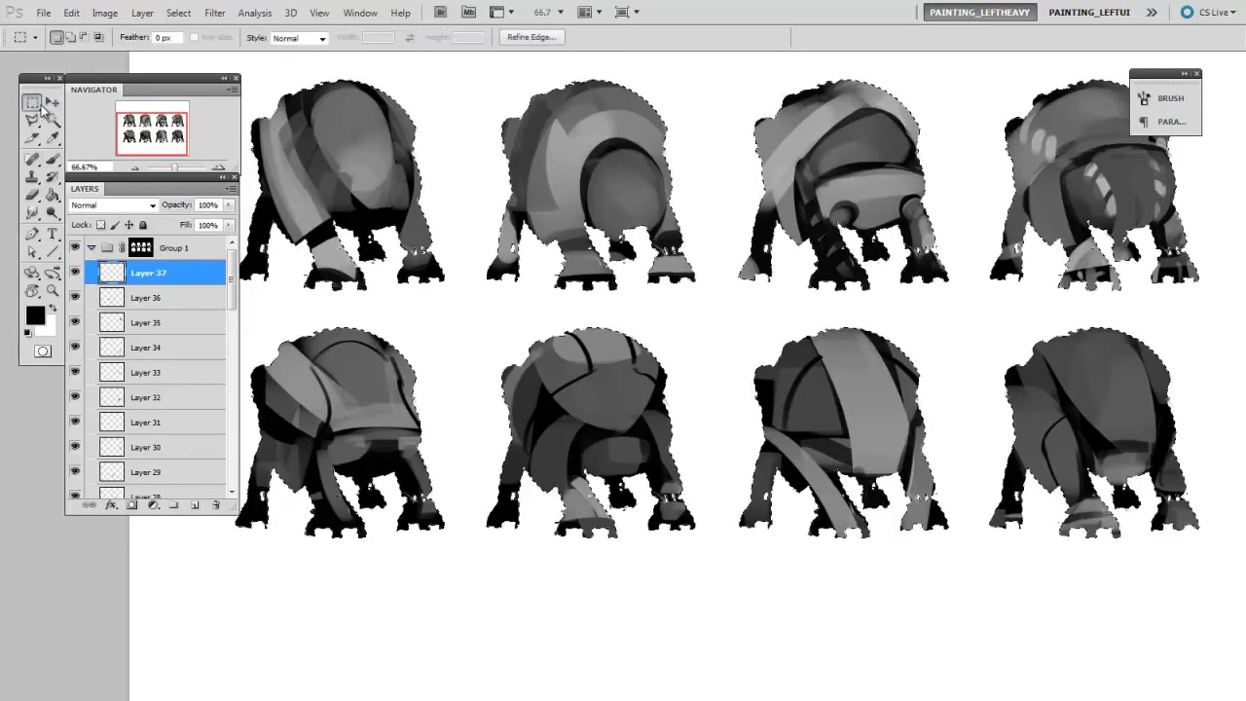
mouse_move(458, 76)
mouse_down()
mouse_move(688, 548)
mouse_move(716, 682)
mouse_up()
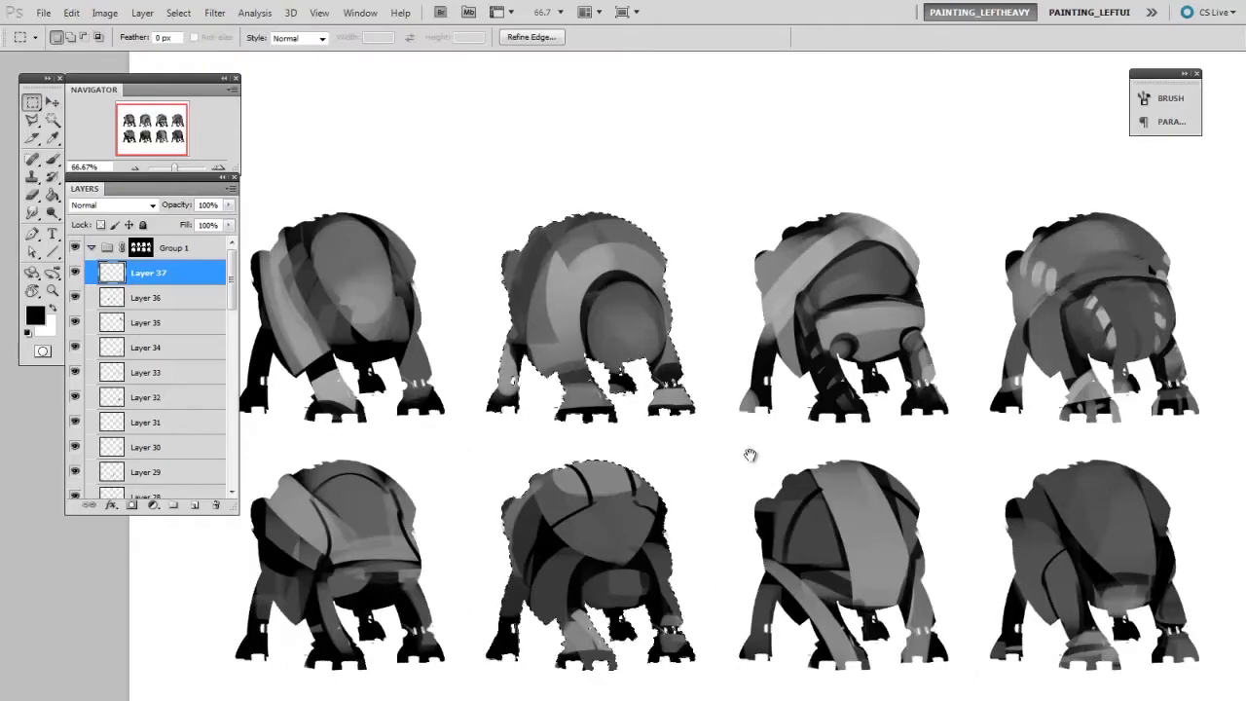
scroll(746, 451, down, 3)
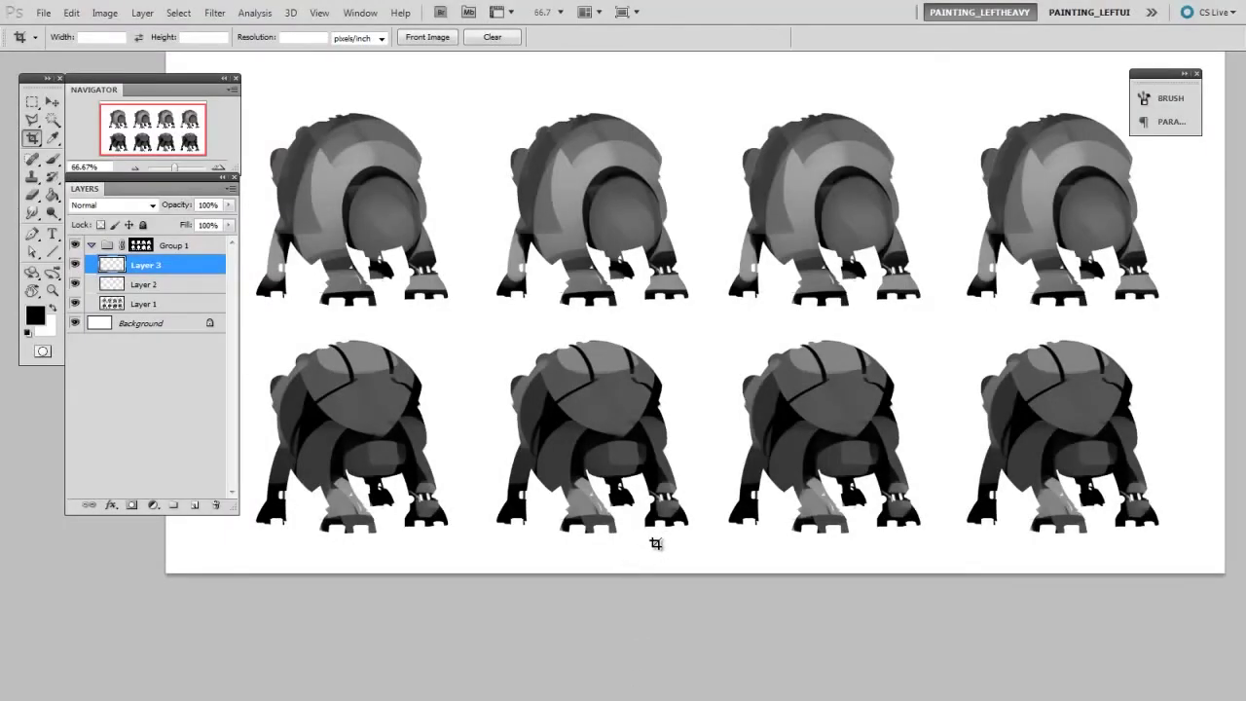
key(ctrl+shift+alt+n)
Choose a brush preset, set white as the paint colour, and size the brush to 25.
key(b)
right_click(681, 455)
click(768, 545)
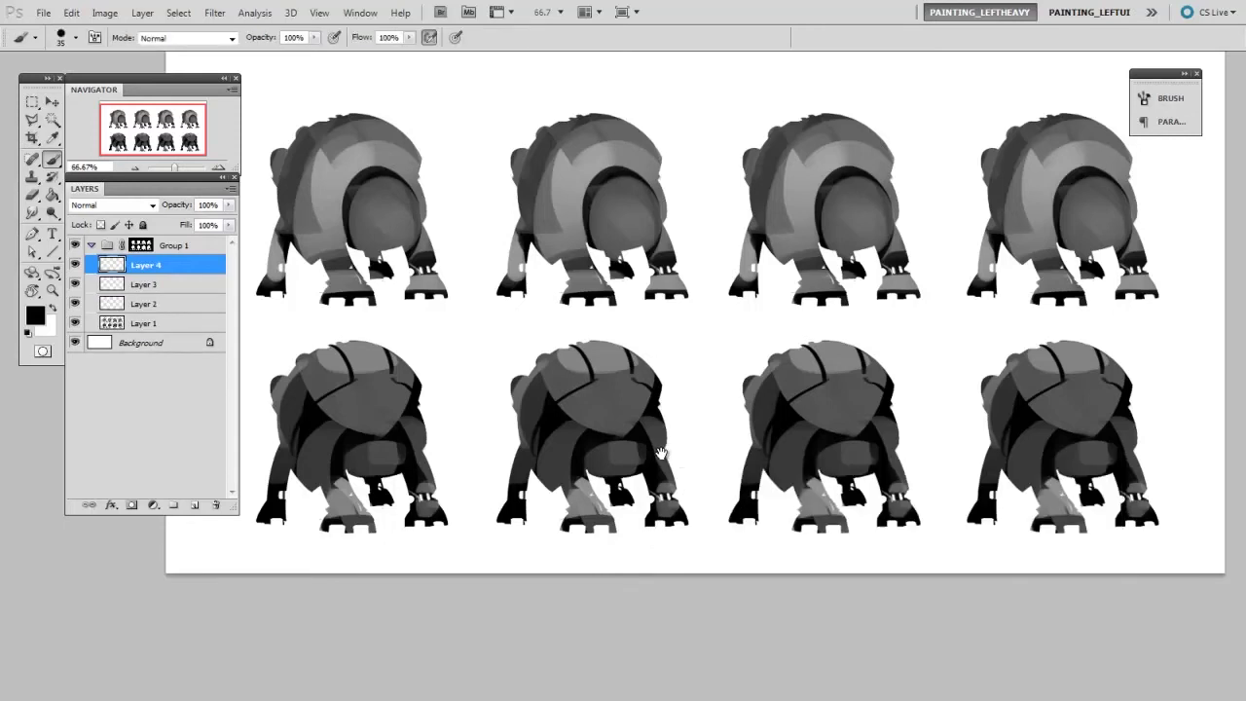
click(662, 453)
alt+click(711, 396)
key(bracketleft)
key(bracketleft)
key(bracketleft)
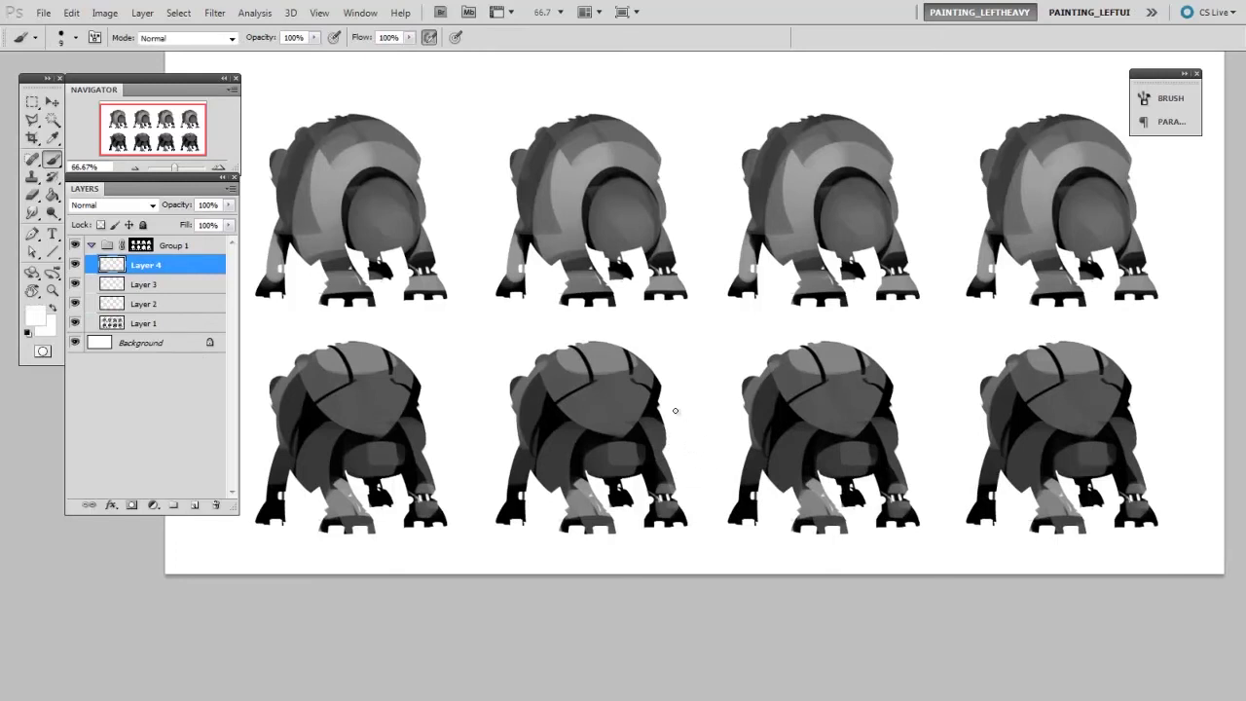
key(bracketright)
key(bracketright)
key(bracketright)
Paint white glows on both eyes of the bottom-left robot.
click(355, 452)
click(396, 449)
key(bracketleft)
key(bracketleft)
key(bracketleft)
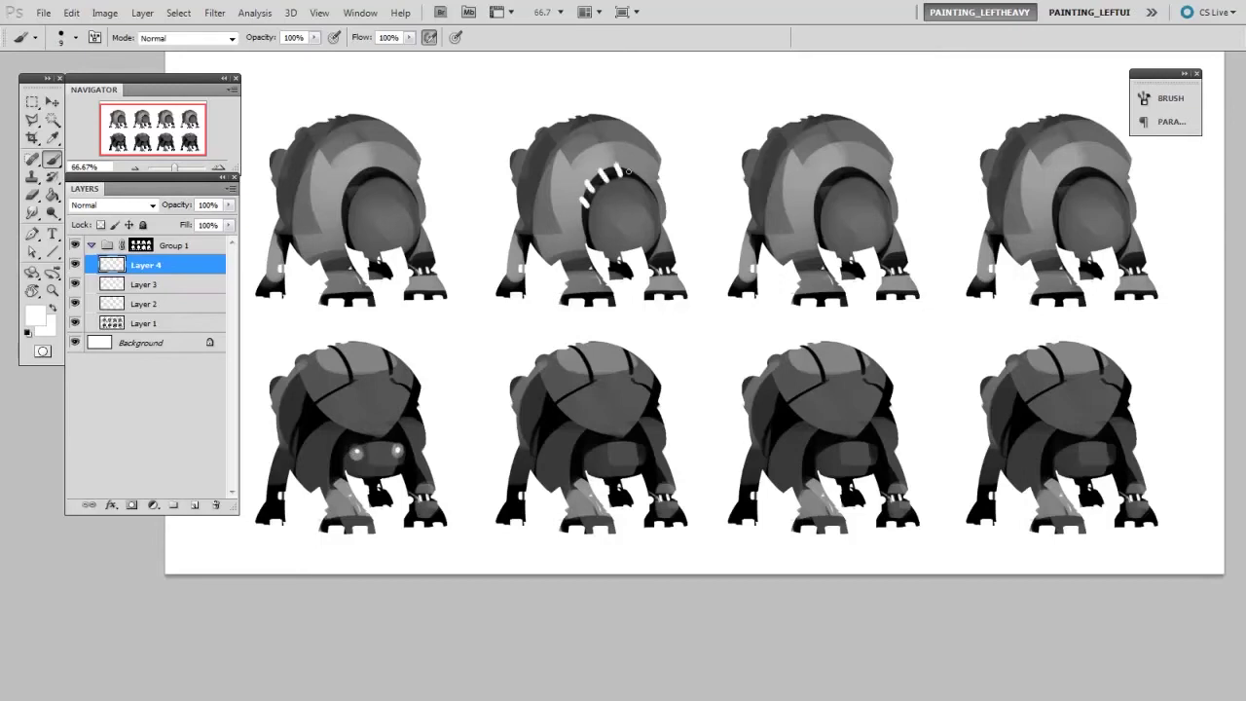
key(e)
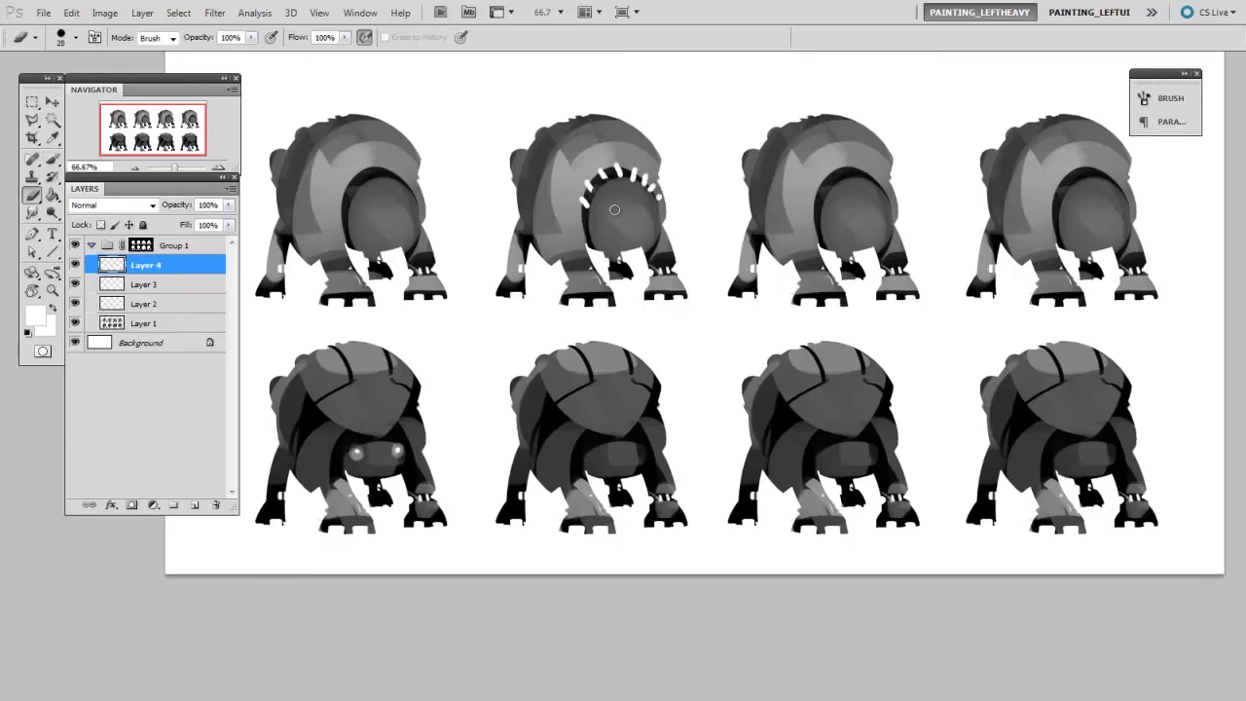
key(bracketleft)
key(bracketleft)
key(b)
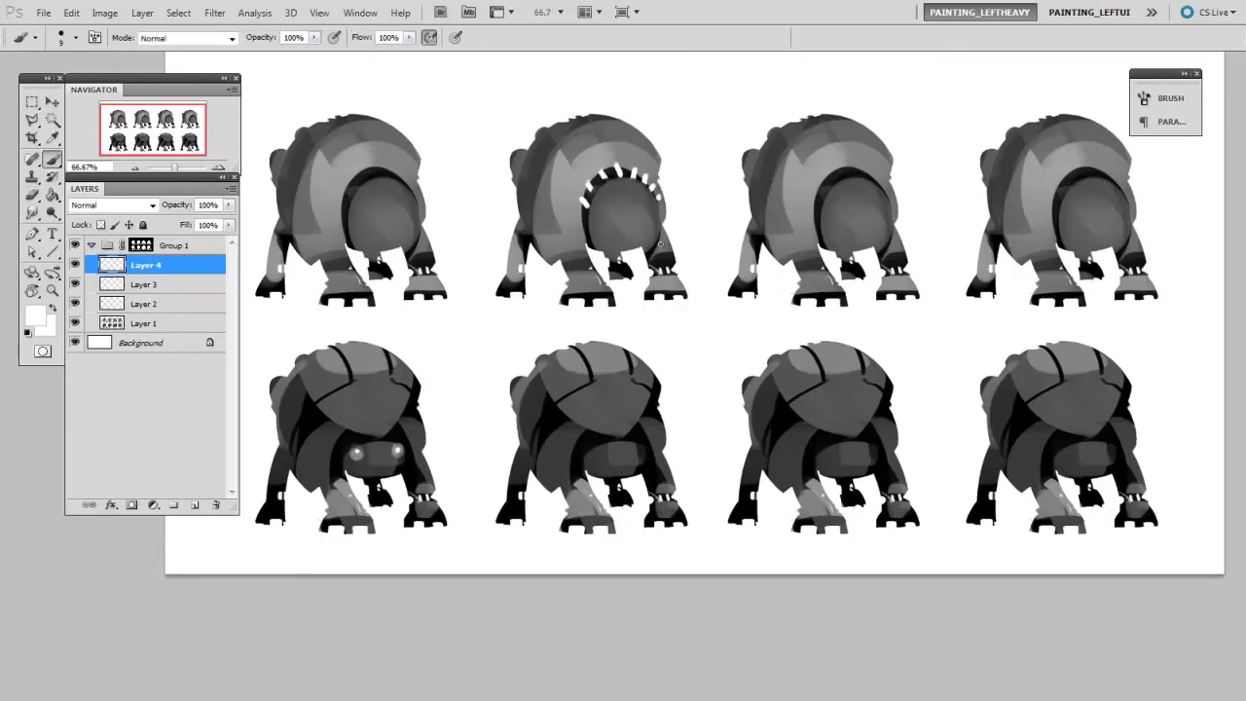
key(e)
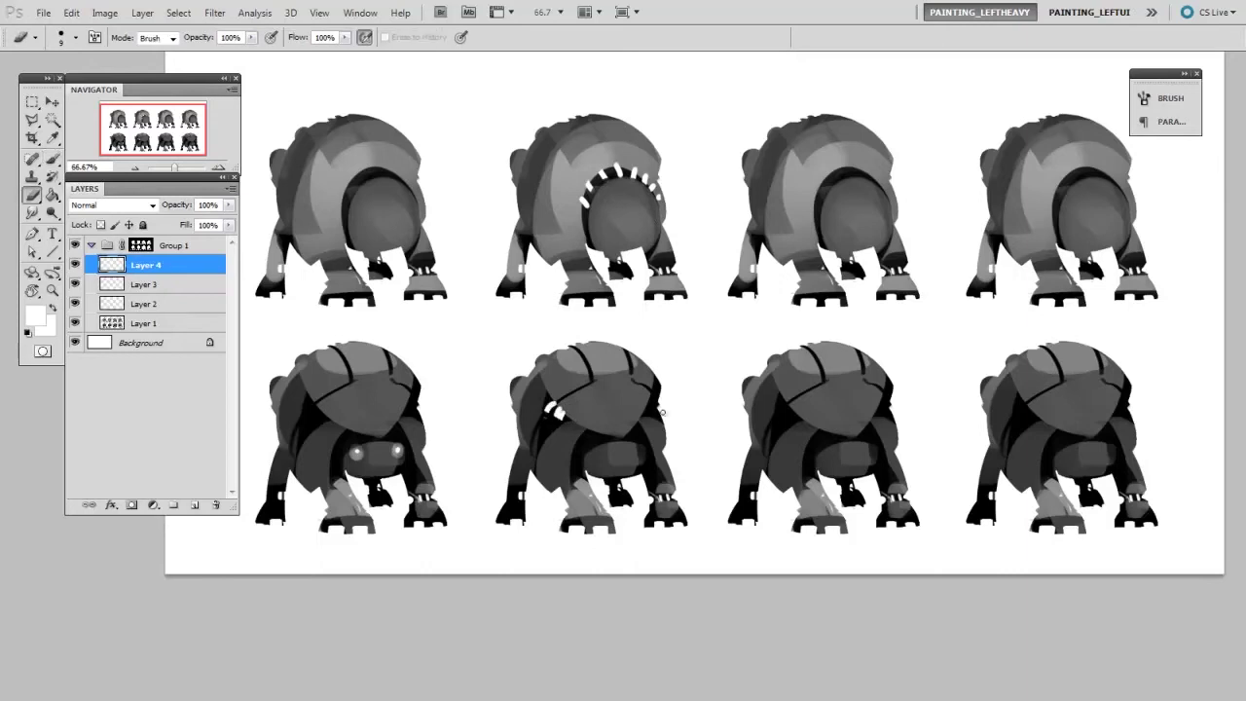
key(b)
key(e)
key(b)
Paint two white dots on the lower second robot and erase their centres into rings.
click(585, 455)
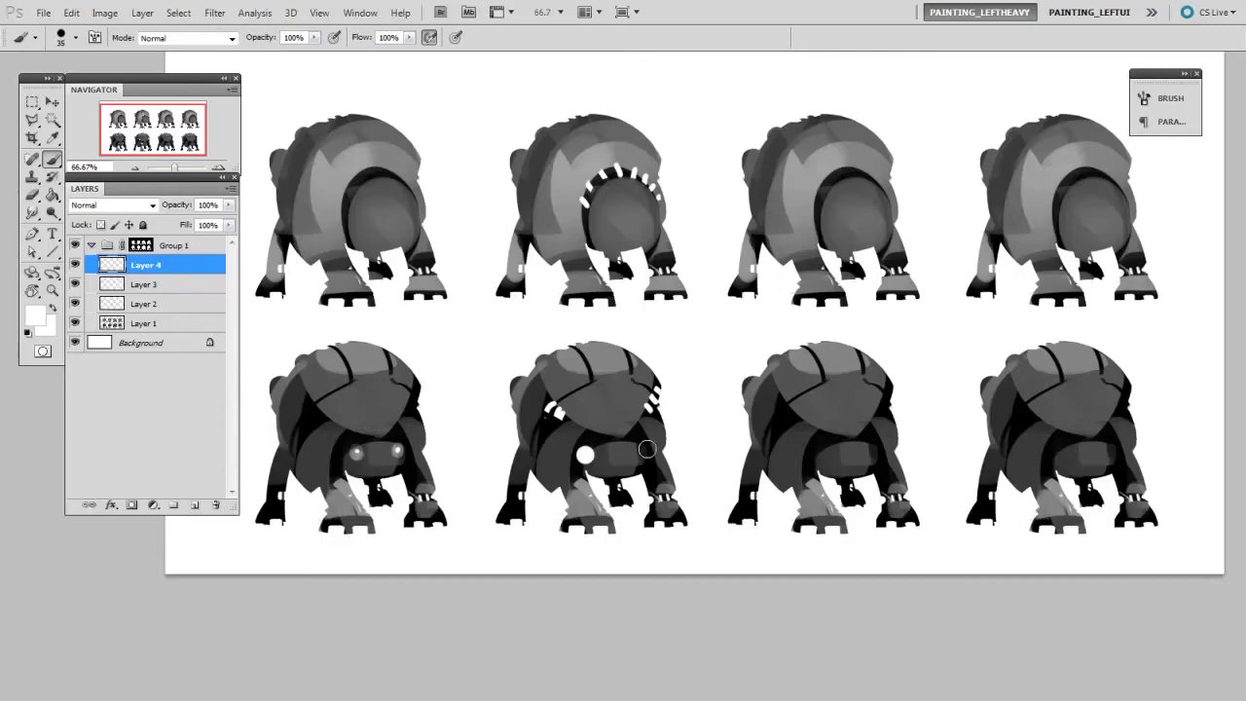
click(647, 450)
key(e)
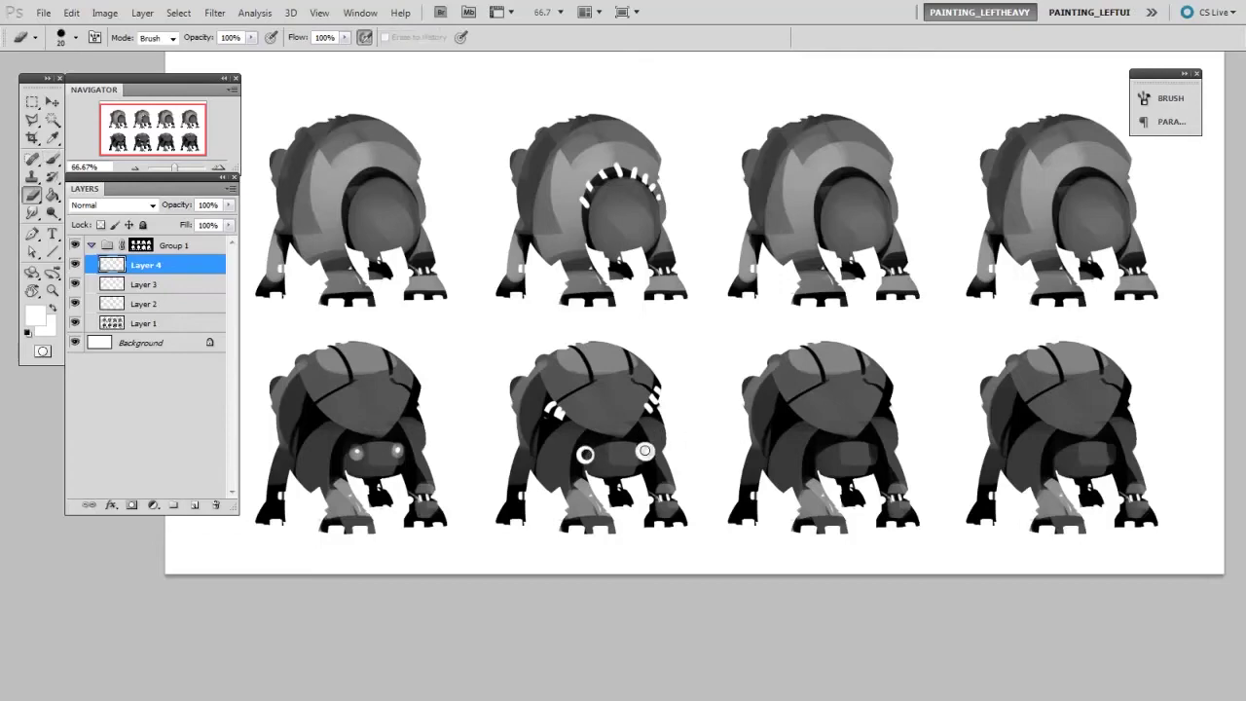
click(645, 452)
click(585, 455)
key(b)
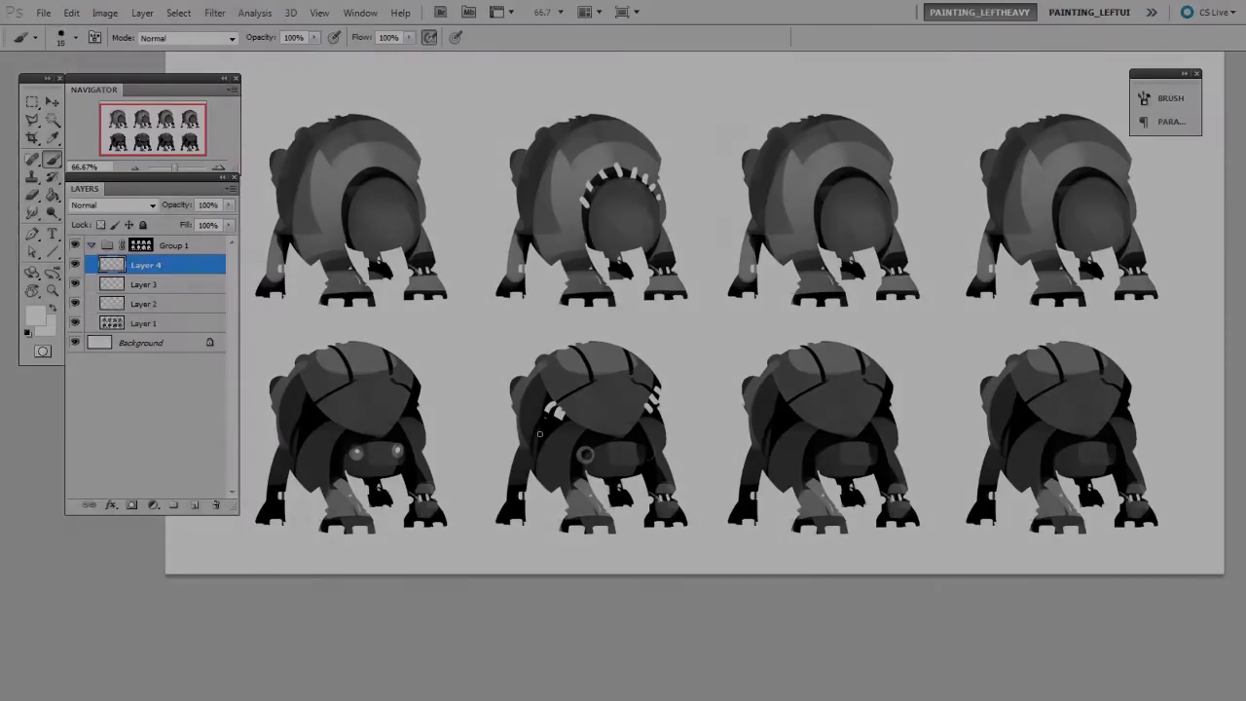